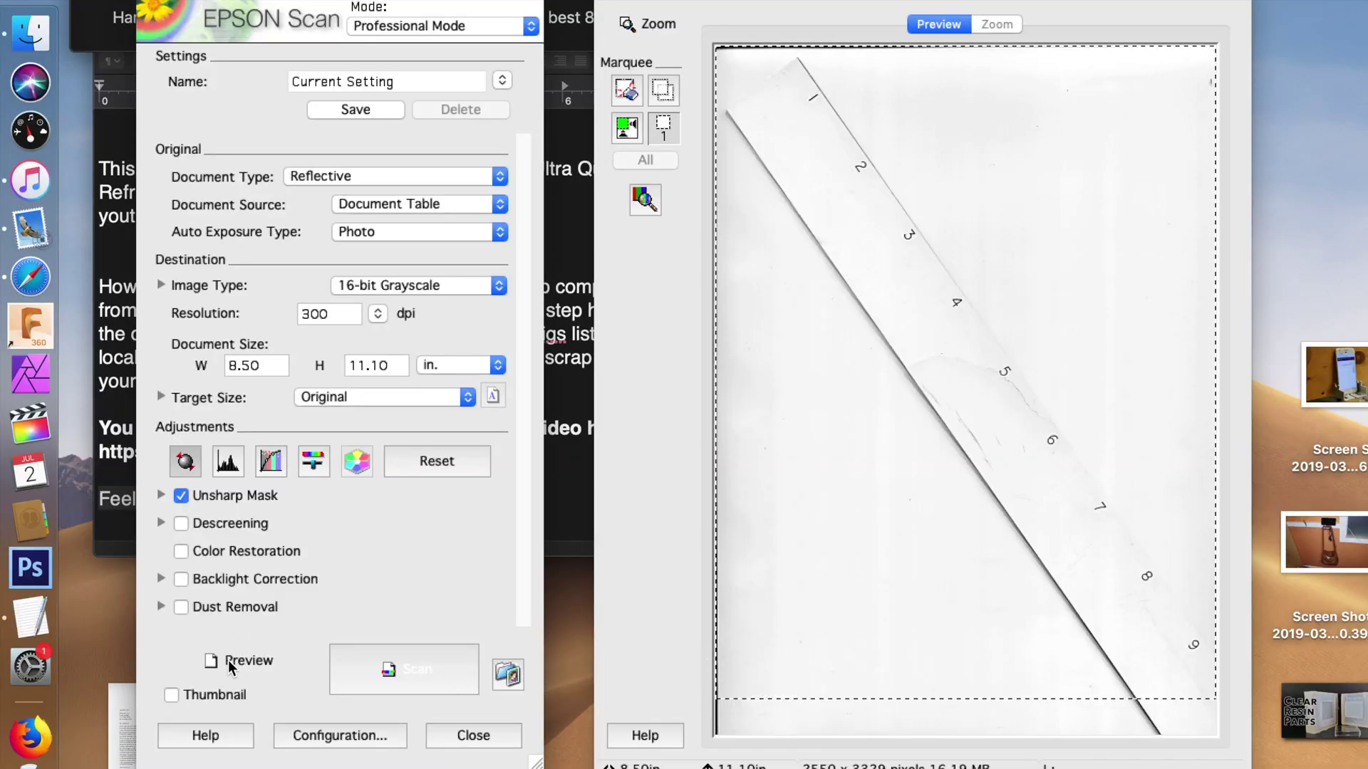
Preview the numbered scribble strip and scan it to JPEG with the 'Laminate info' prefix
{"action": "left_click", "coordinate": [230, 663]}
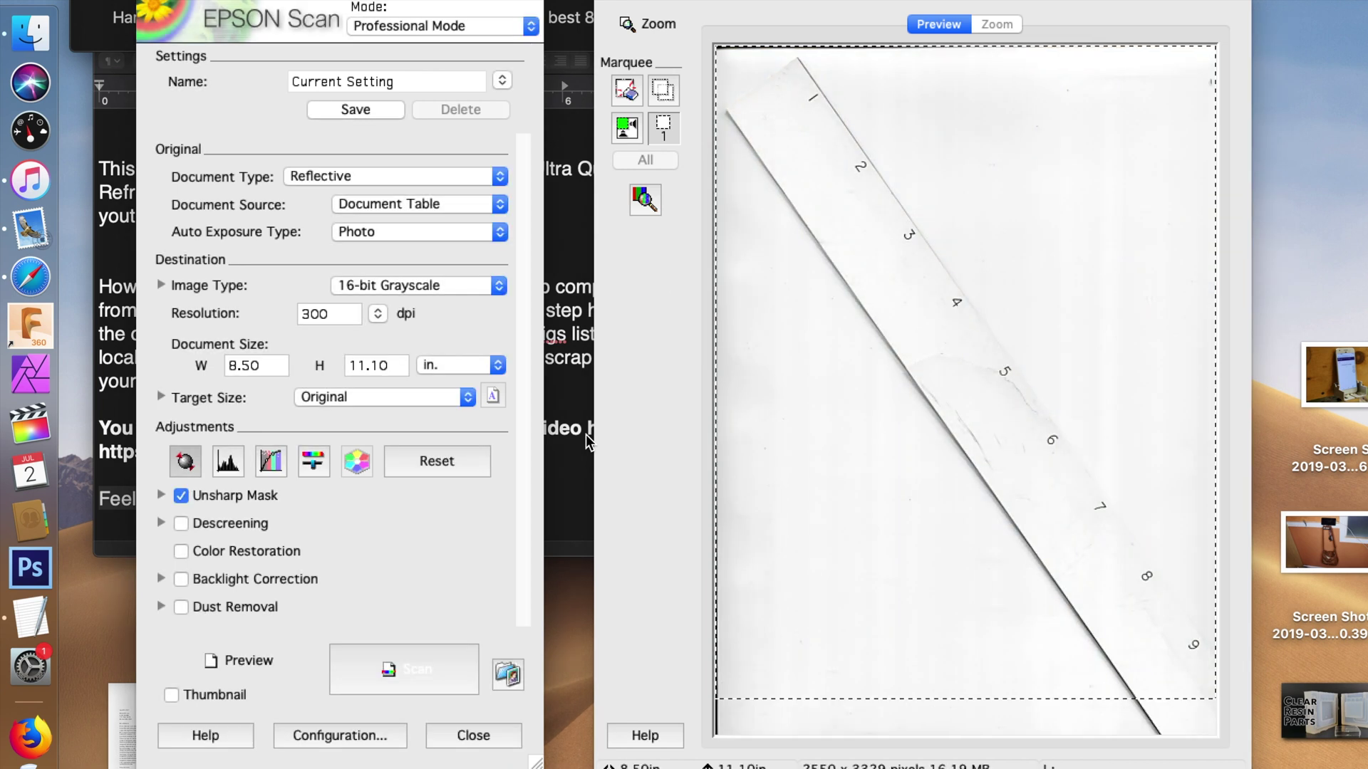
{"action": "left_click", "coordinate": [404, 672]}
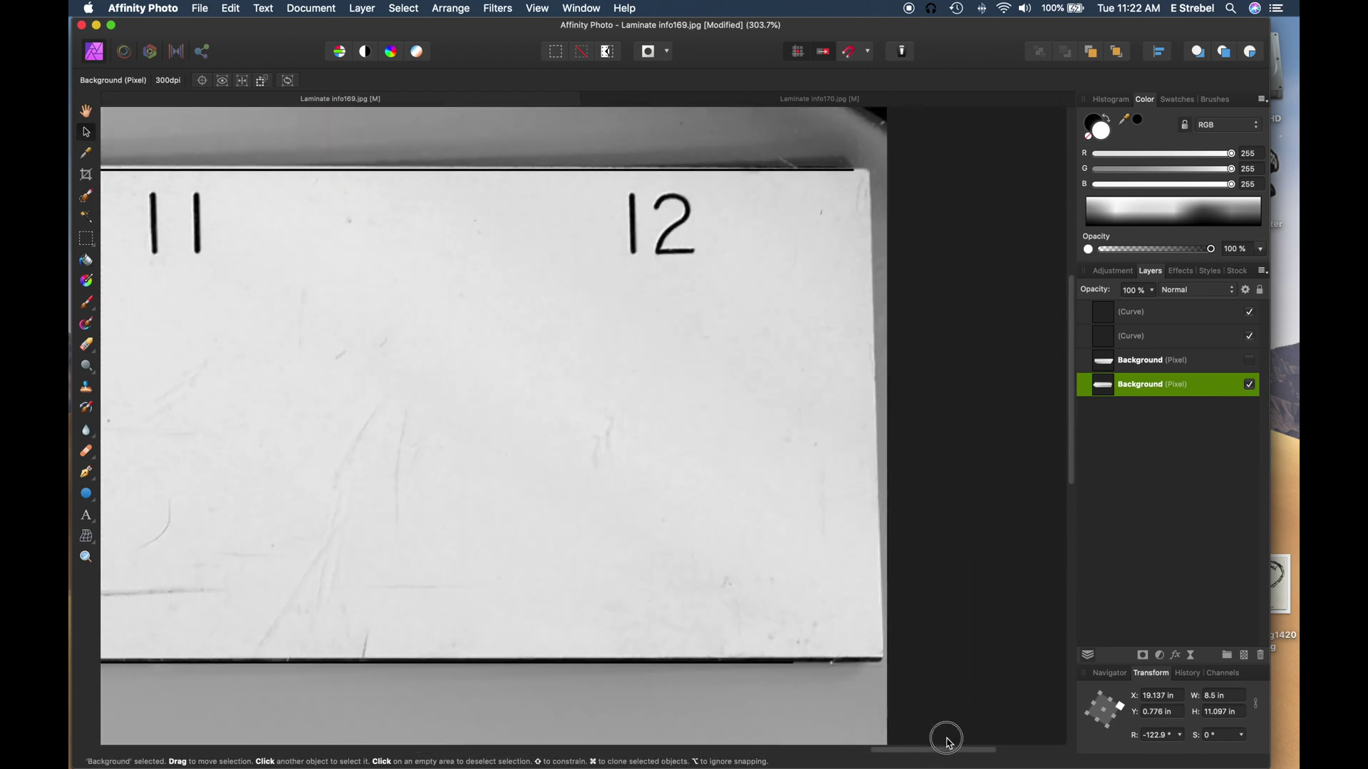
Select the upper Background layer and show the scribble pad layout with the enlarged numeral 1
{"action": "left_click_drag", "start_coordinate": [948, 743], "coordinate": [549, 748]}
{"action": "left_click", "coordinate": [1207, 365]}
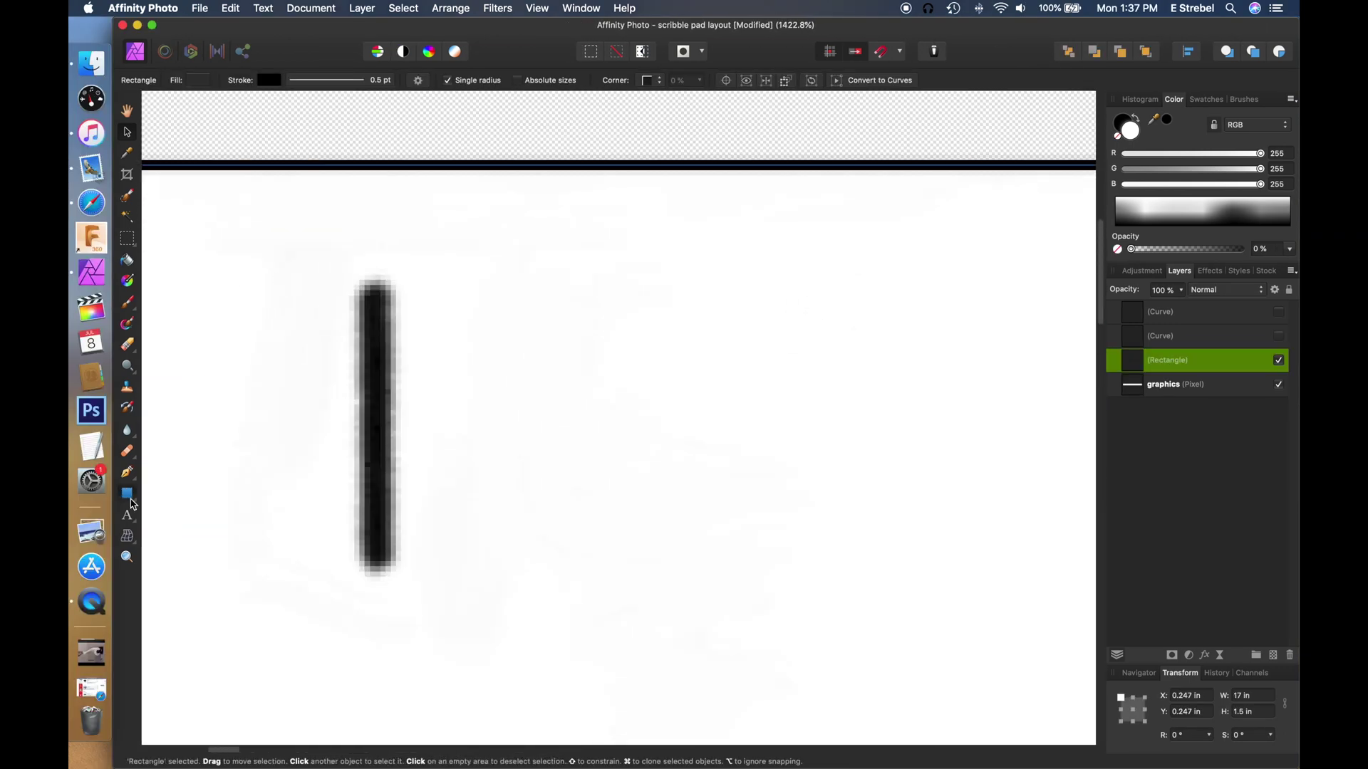
Draw a thin rounded-rectangle bar with its Corner set to 50%
{"action": "left_click", "coordinate": [137, 502]}
{"action": "left_click_drag", "start_coordinate": [423, 275], "coordinate": [436, 320]}
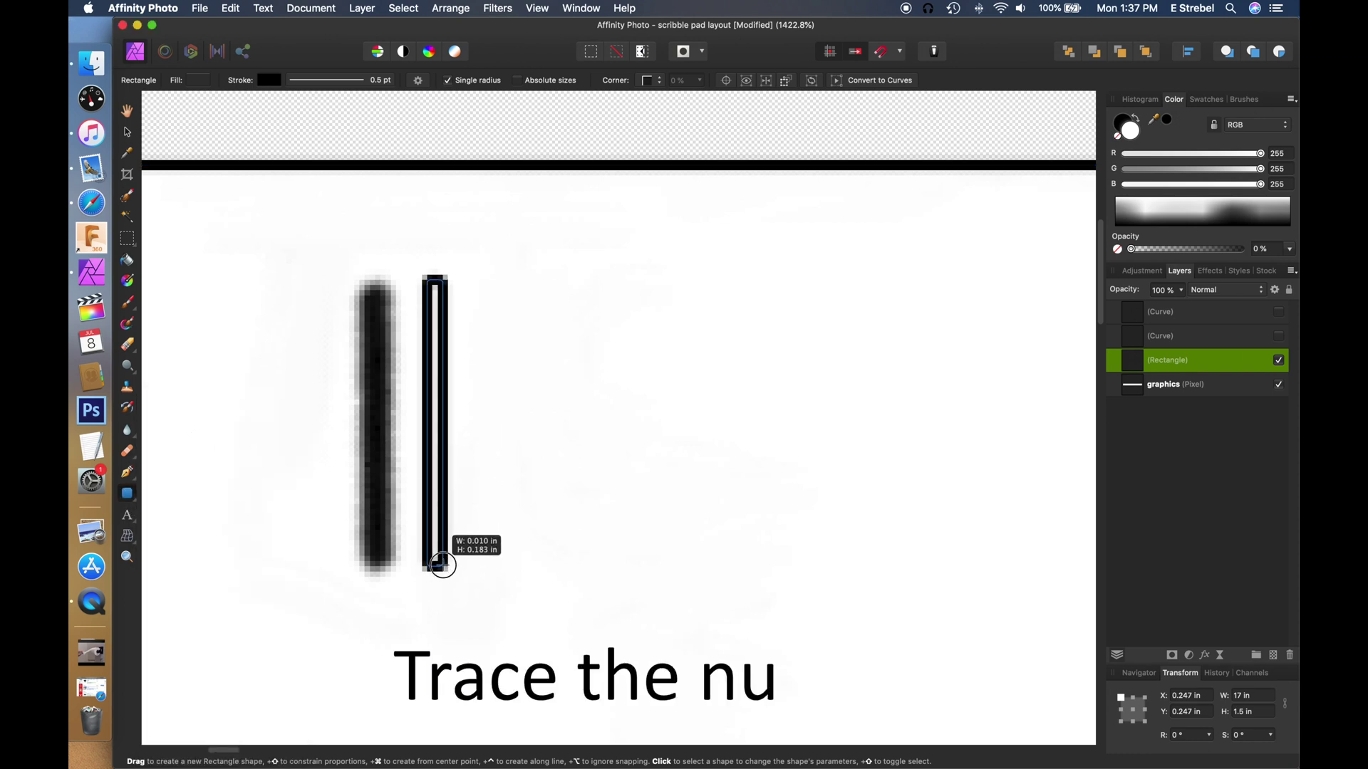
{"action": "left_click_drag", "start_coordinate": [442, 564], "coordinate": [442, 565]}
{"action": "scroll", "coordinate": [432, 292], "scroll_direction": "up", "scroll_amount": 6}
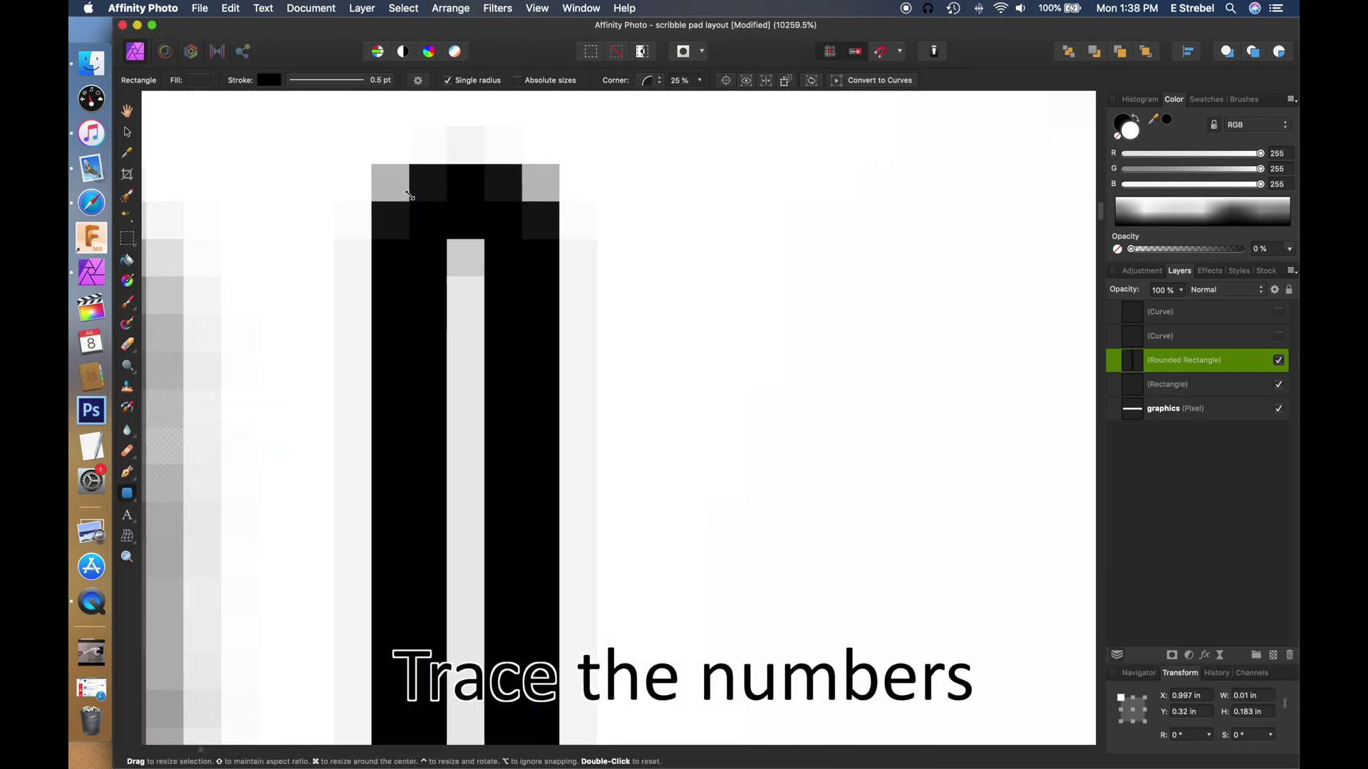
{"action": "scroll", "coordinate": [439, 425], "scroll_direction": "down", "scroll_amount": 4}
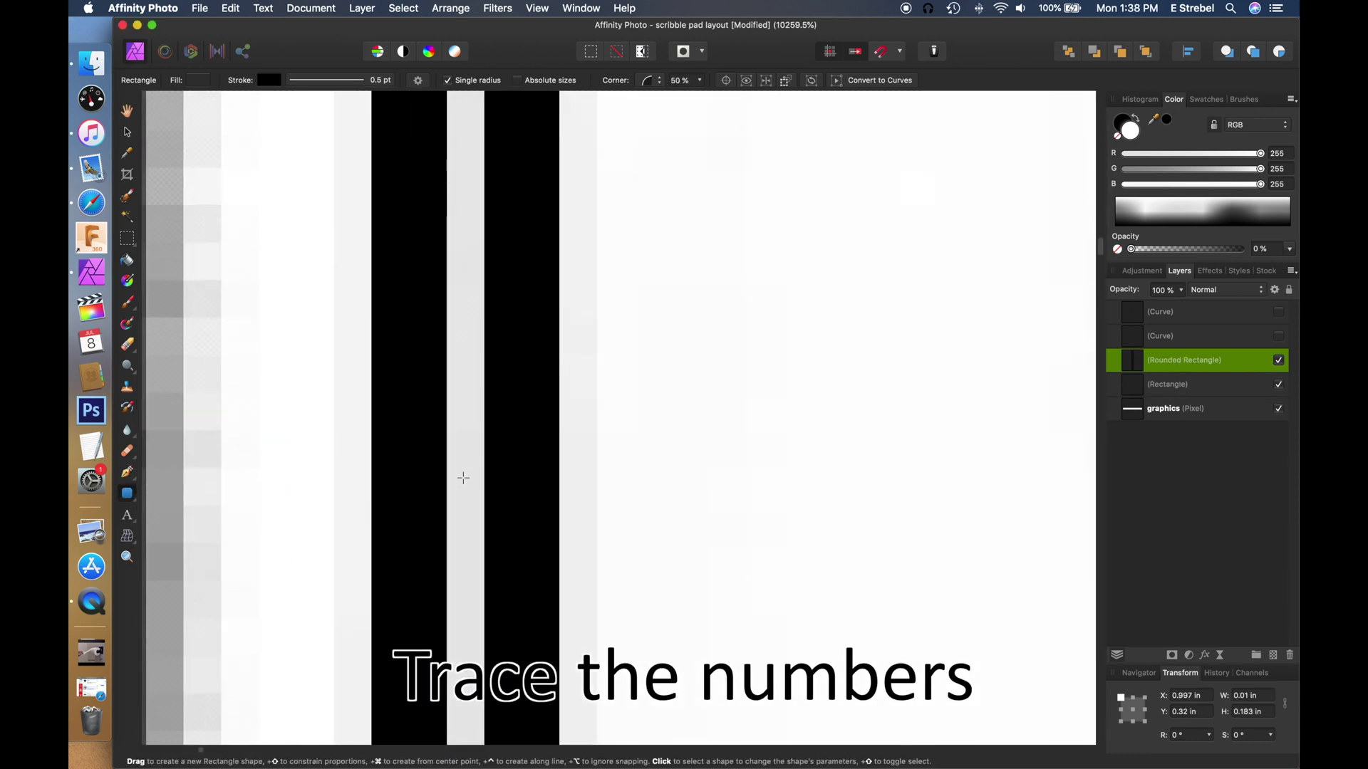
Move the rounded bar onto the scanned 1 and widen it to match the stroke
{"action": "left_click", "coordinate": [461, 394]}
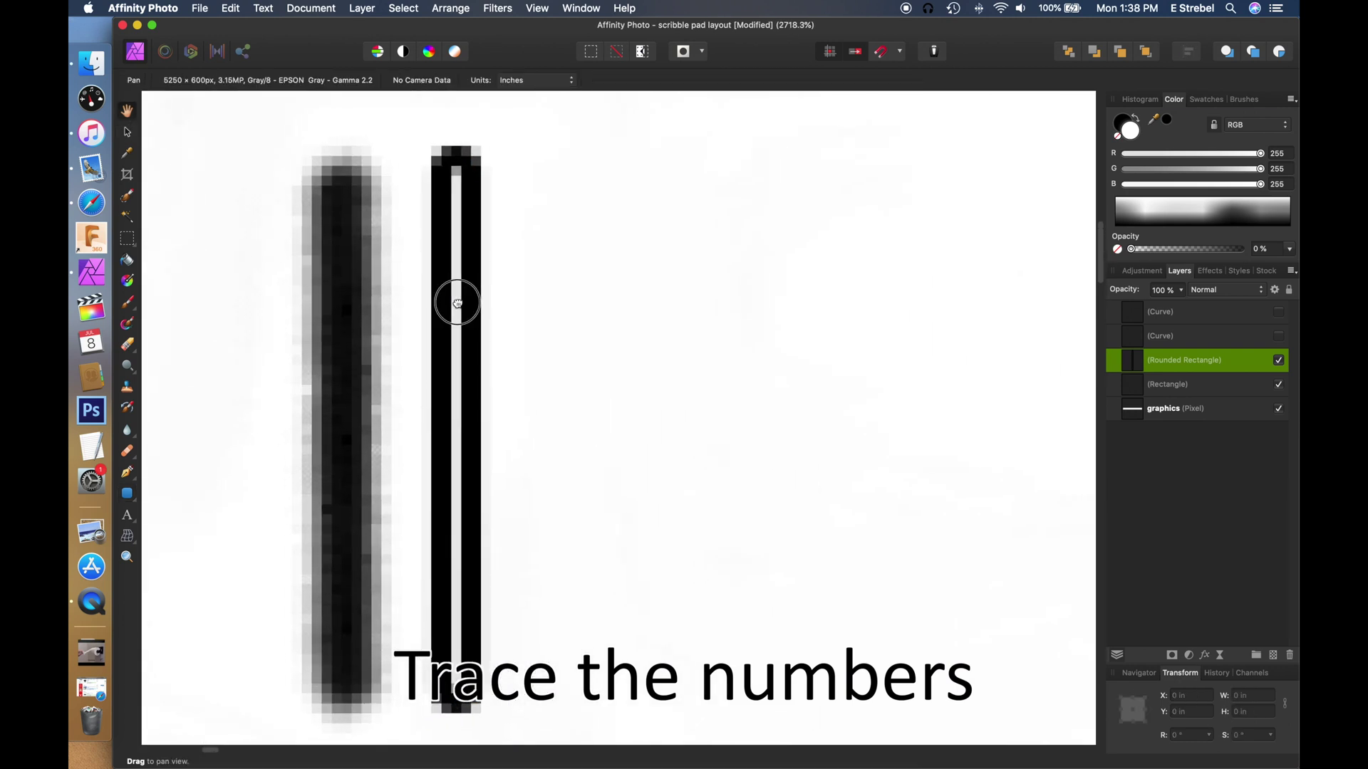
{"action": "left_click_drag", "start_coordinate": [458, 296], "coordinate": [254, 296]}
{"action": "left_click_drag", "start_coordinate": [271, 429], "coordinate": [411, 401]}
{"action": "left_click_drag", "start_coordinate": [412, 309], "coordinate": [341, 308]}
{"action": "scroll", "coordinate": [271, 311], "scroll_direction": "down", "scroll_amount": 1}
{"action": "scroll", "coordinate": [282, 314], "scroll_direction": "down", "scroll_amount": 10}
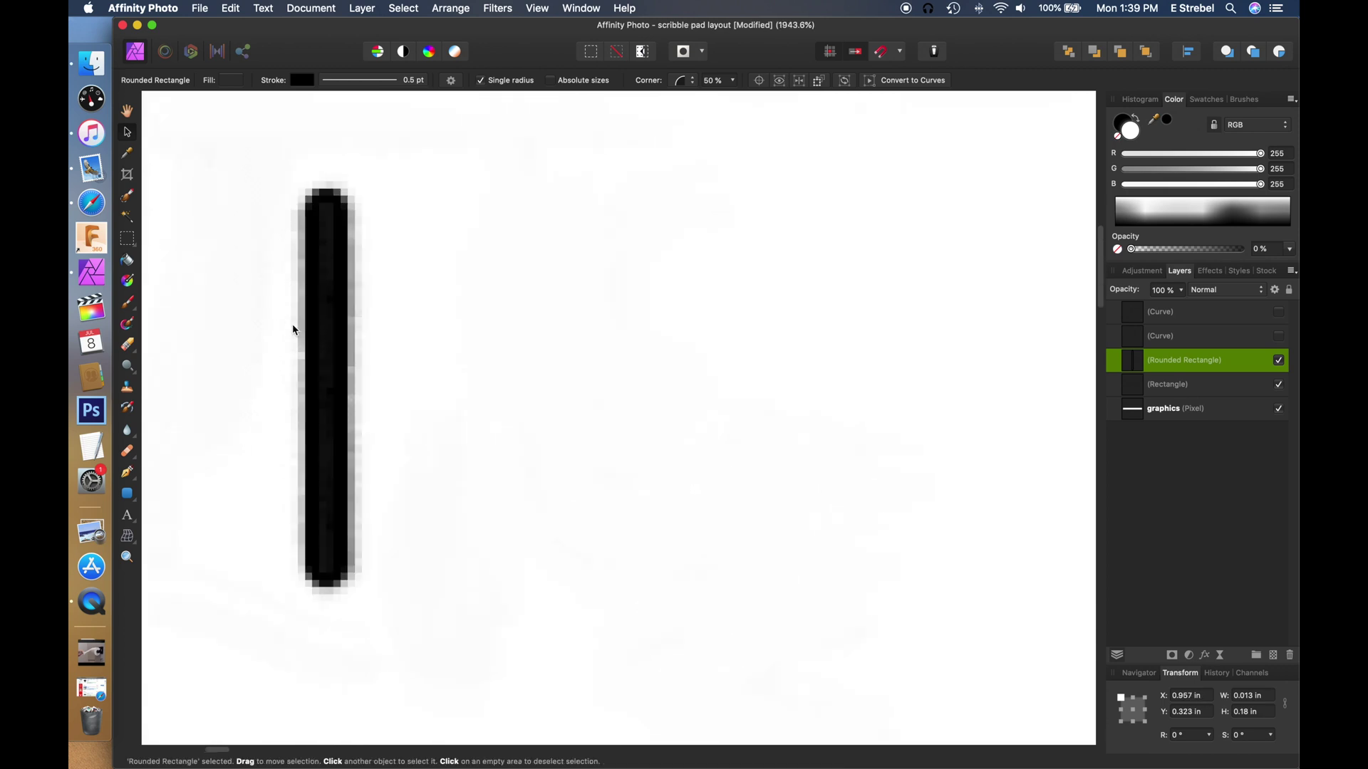
{"action": "left_click", "coordinate": [287, 263]}
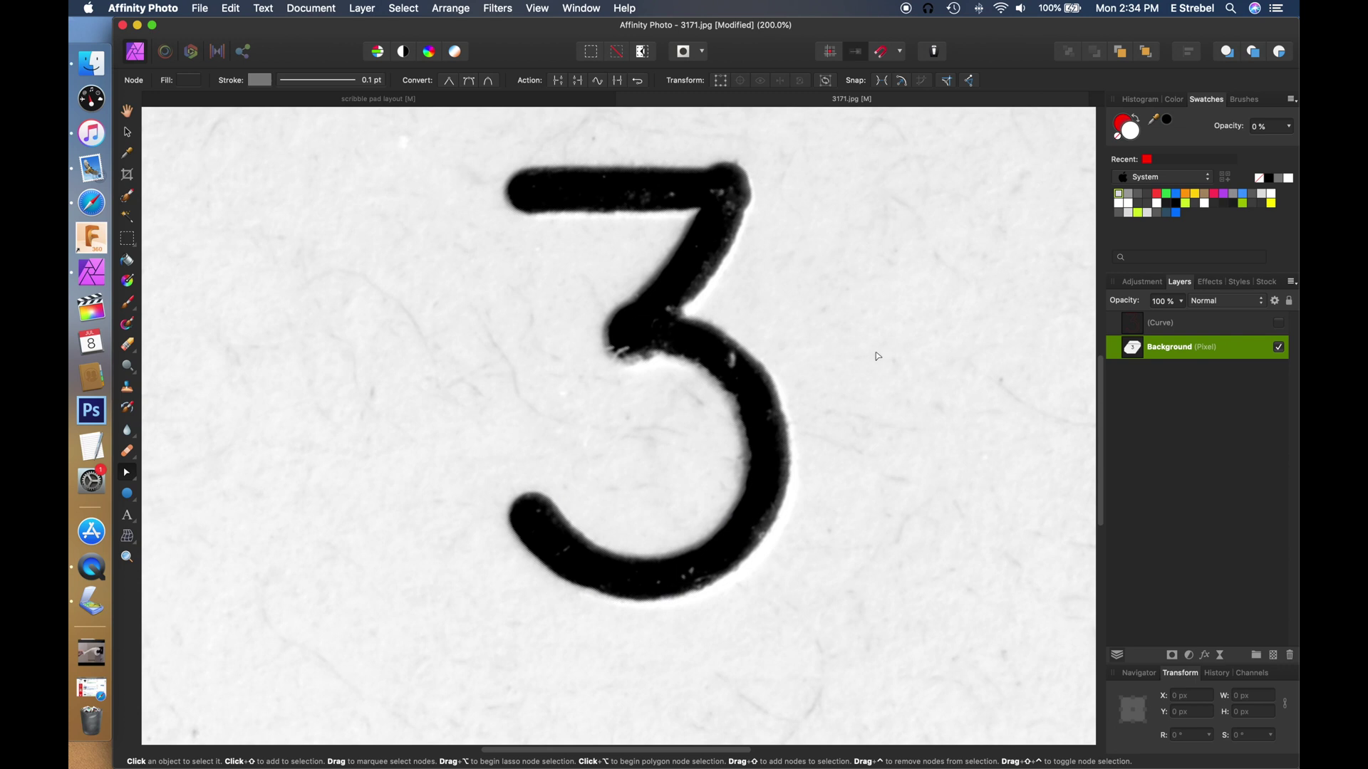
Zoom in on the 3's curve nodes in 3171.jpg and select its traced outline
{"action": "scroll", "coordinate": [878, 357], "scroll_direction": "up", "scroll_amount": 2}
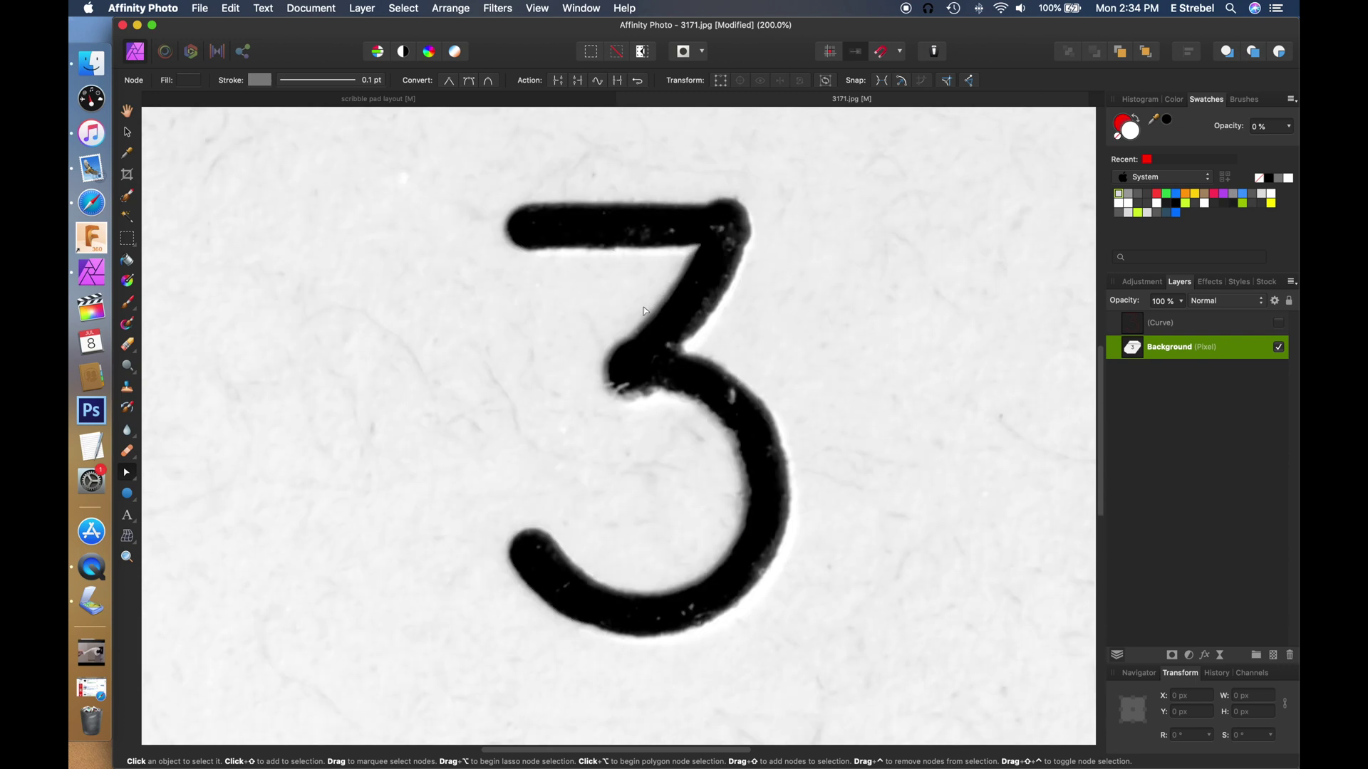
{"action": "scroll", "coordinate": [703, 368], "scroll_direction": "up", "scroll_amount": 3}
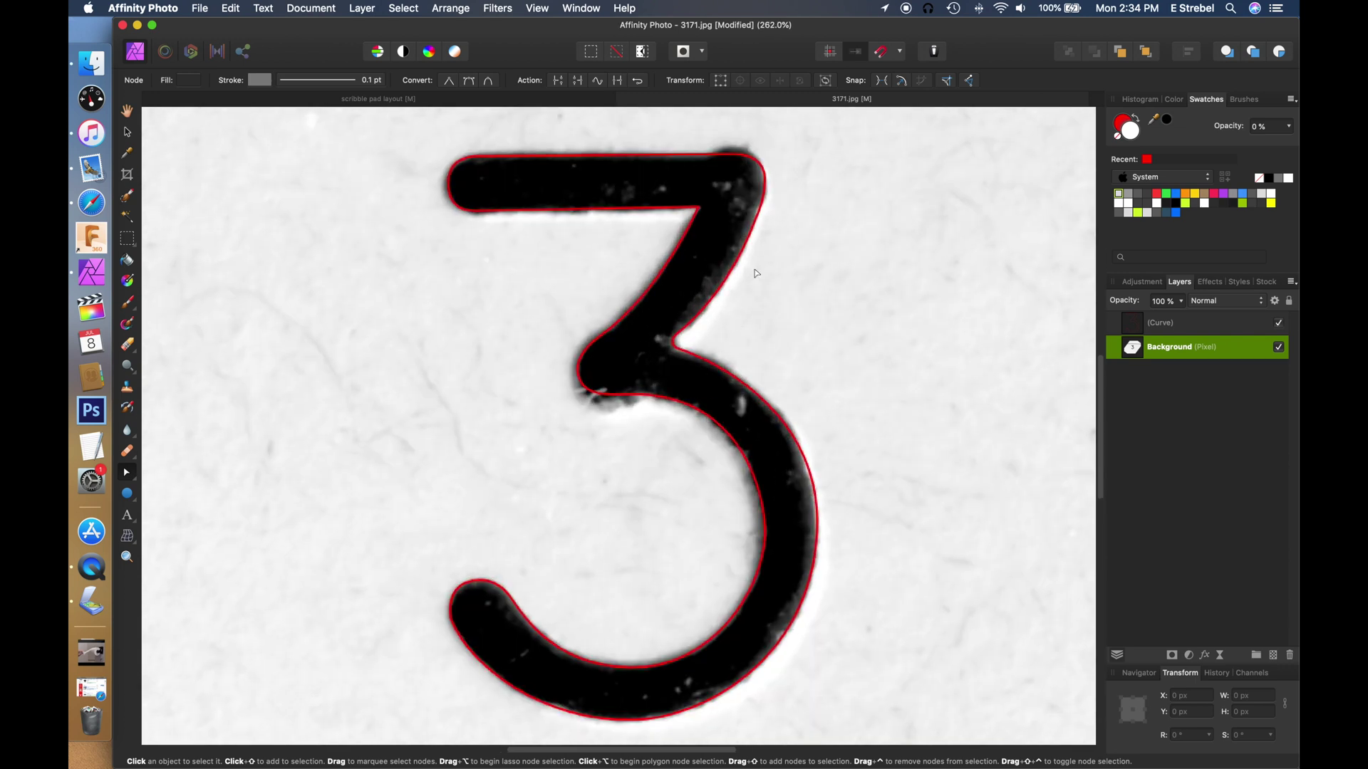
{"action": "scroll", "coordinate": [676, 369], "scroll_direction": "up", "scroll_amount": 5}
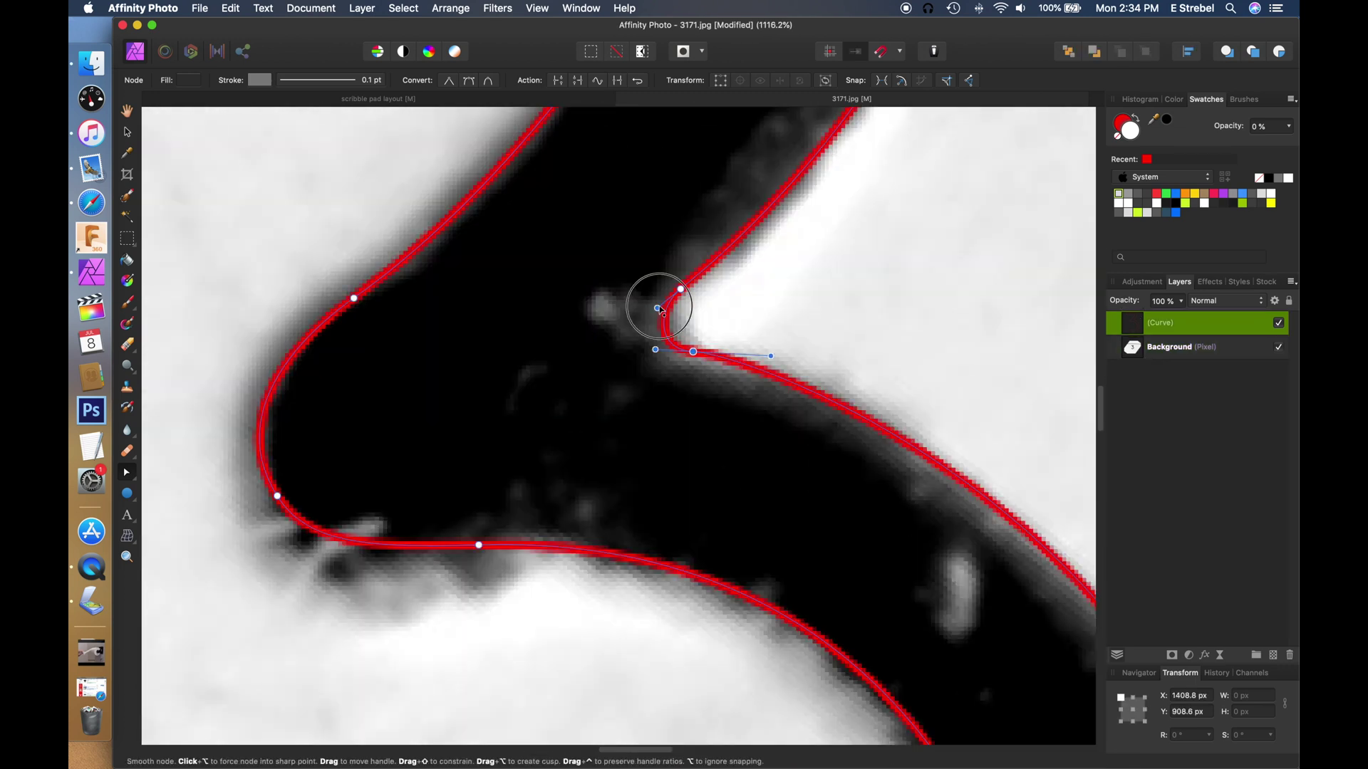
{"action": "scroll", "coordinate": [655, 349], "scroll_direction": "down", "scroll_amount": 10}
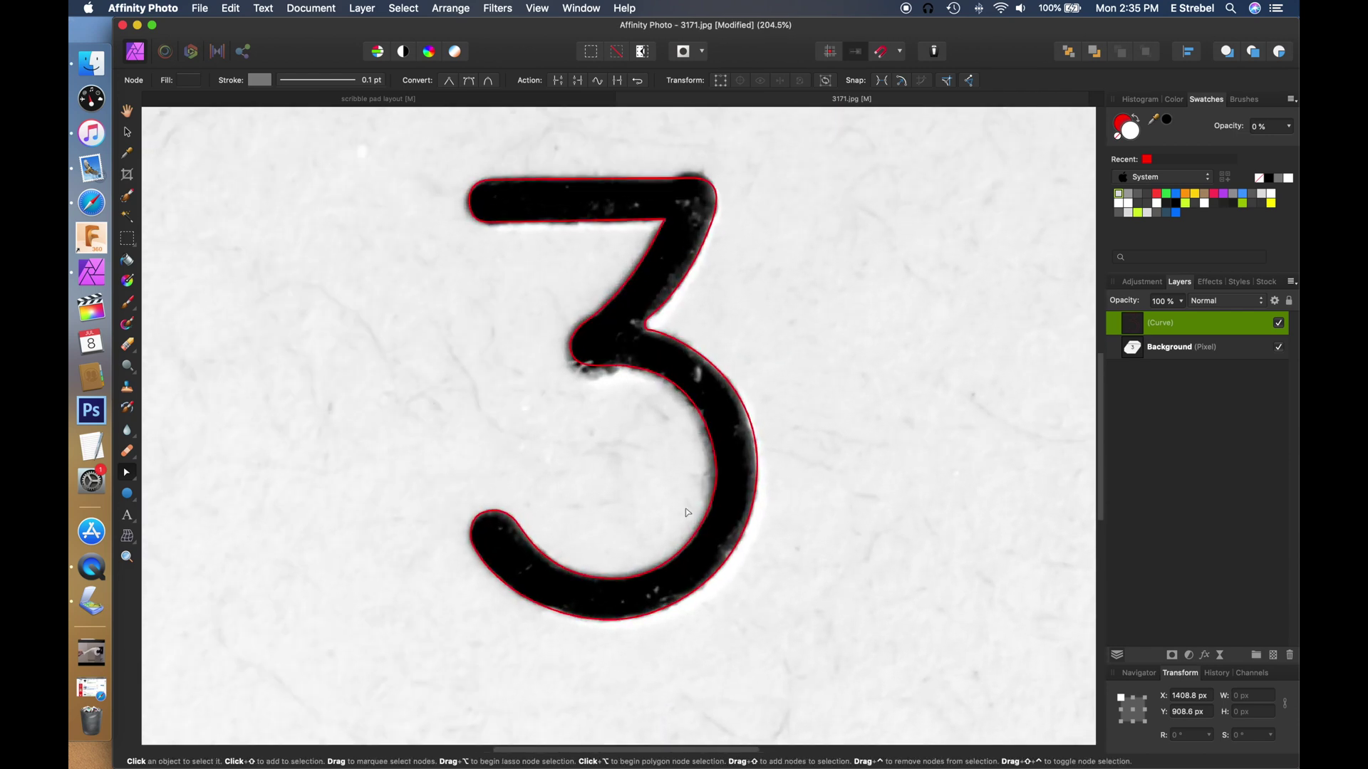
{"action": "left_click", "coordinate": [129, 134]}
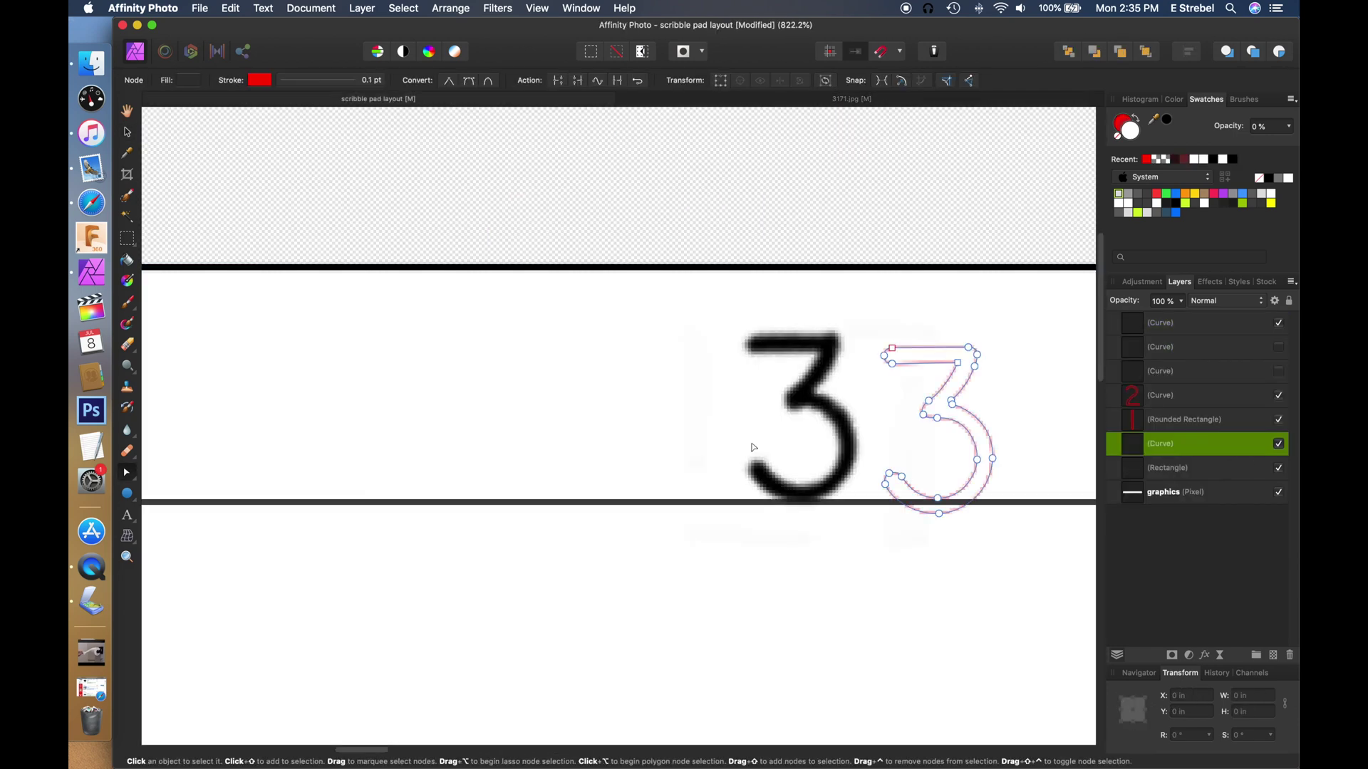
{"action": "scroll", "coordinate": [641, 331], "scroll_direction": "up", "scroll_amount": 5}
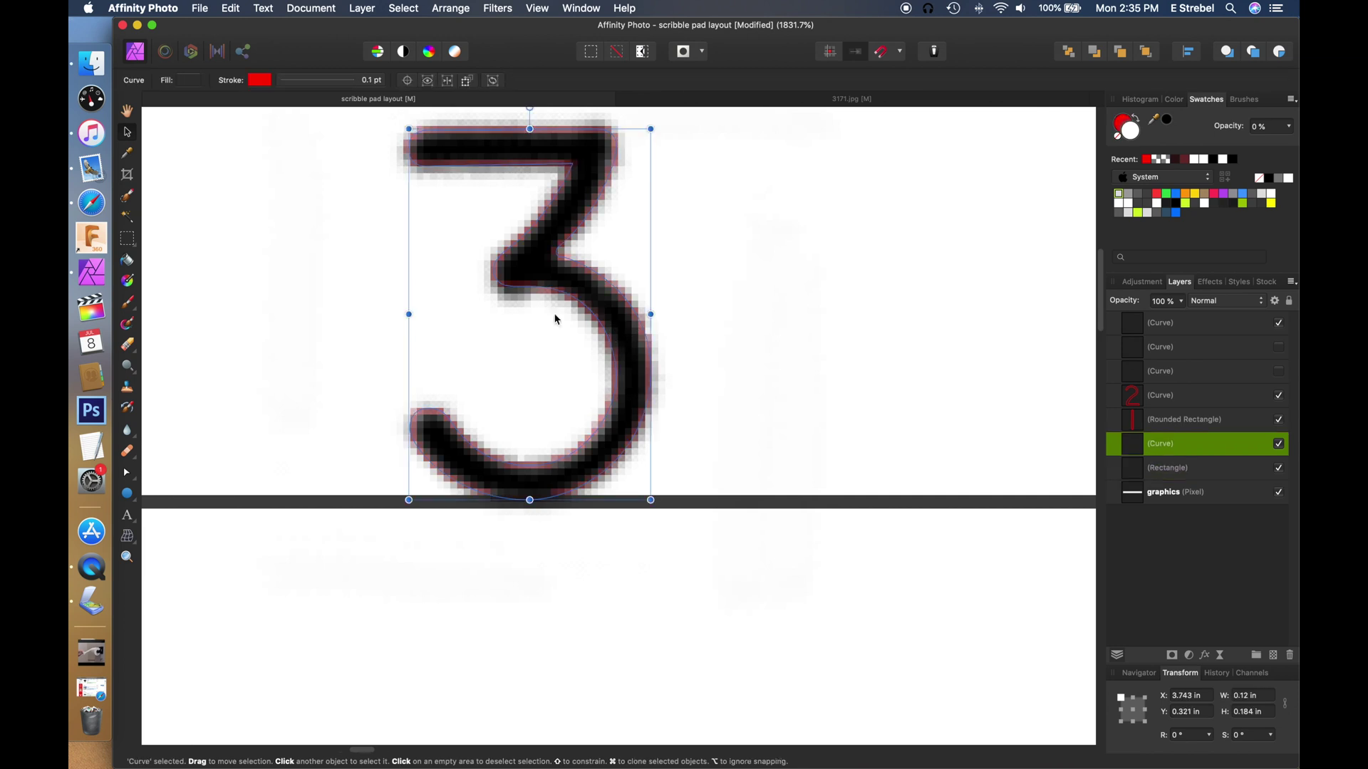
Set the stroke width of the traced 3's red outline to 0.2 pt
{"action": "left_click", "coordinate": [317, 80]}
{"action": "left_click_drag", "start_coordinate": [278, 127], "coordinate": [282, 132]}
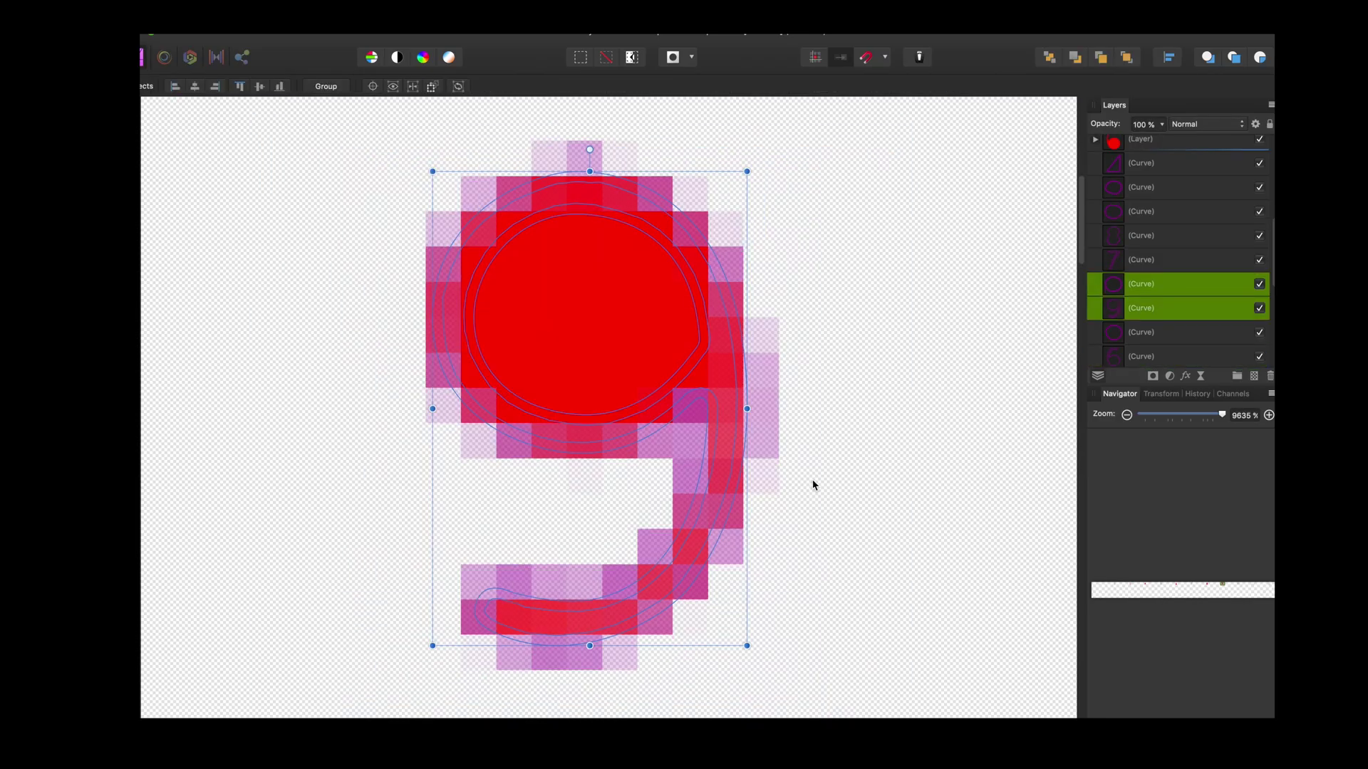
Reshape the 9's bowl and outer curve nodes so they hug the digit's edges
{"action": "scroll", "coordinate": [540, 191], "scroll_direction": "up", "scroll_amount": 5}
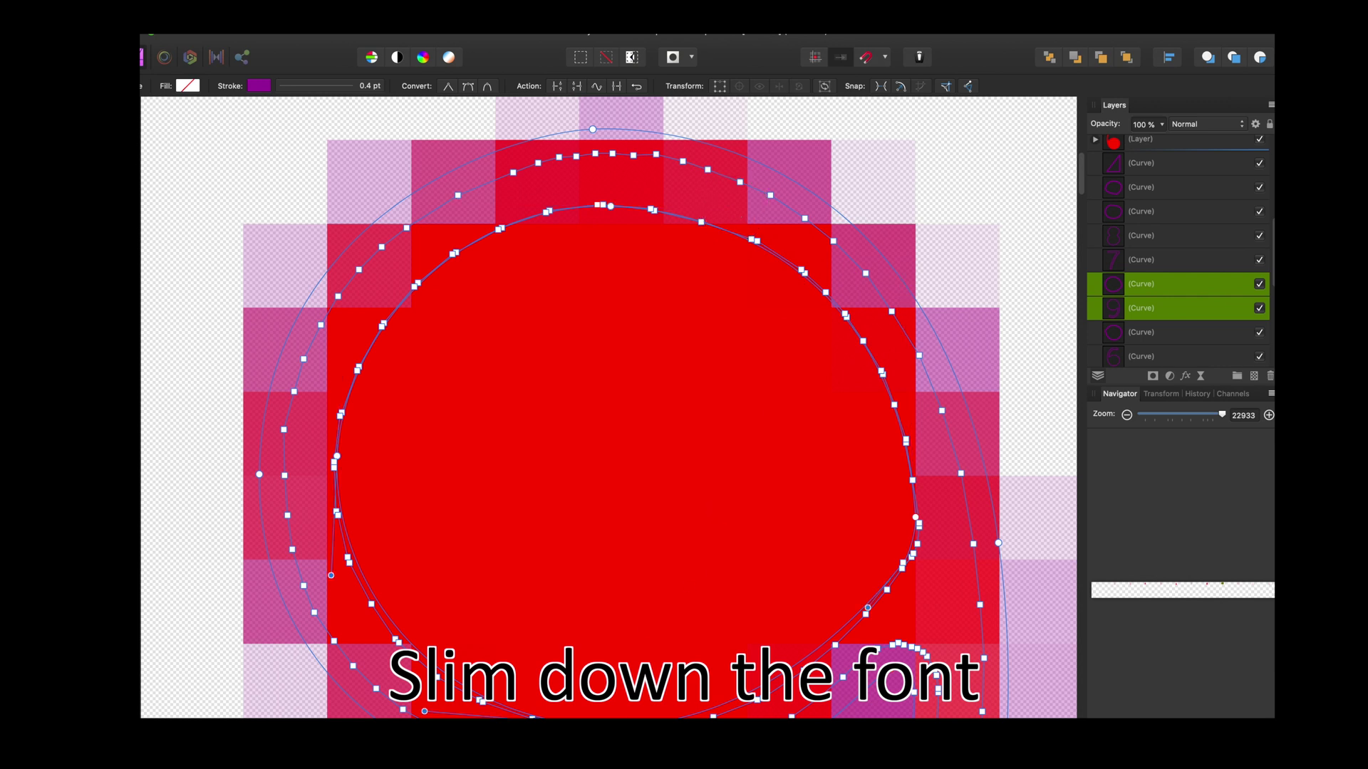
{"action": "scroll", "coordinate": [755, 677], "scroll_direction": "down", "scroll_amount": 2}
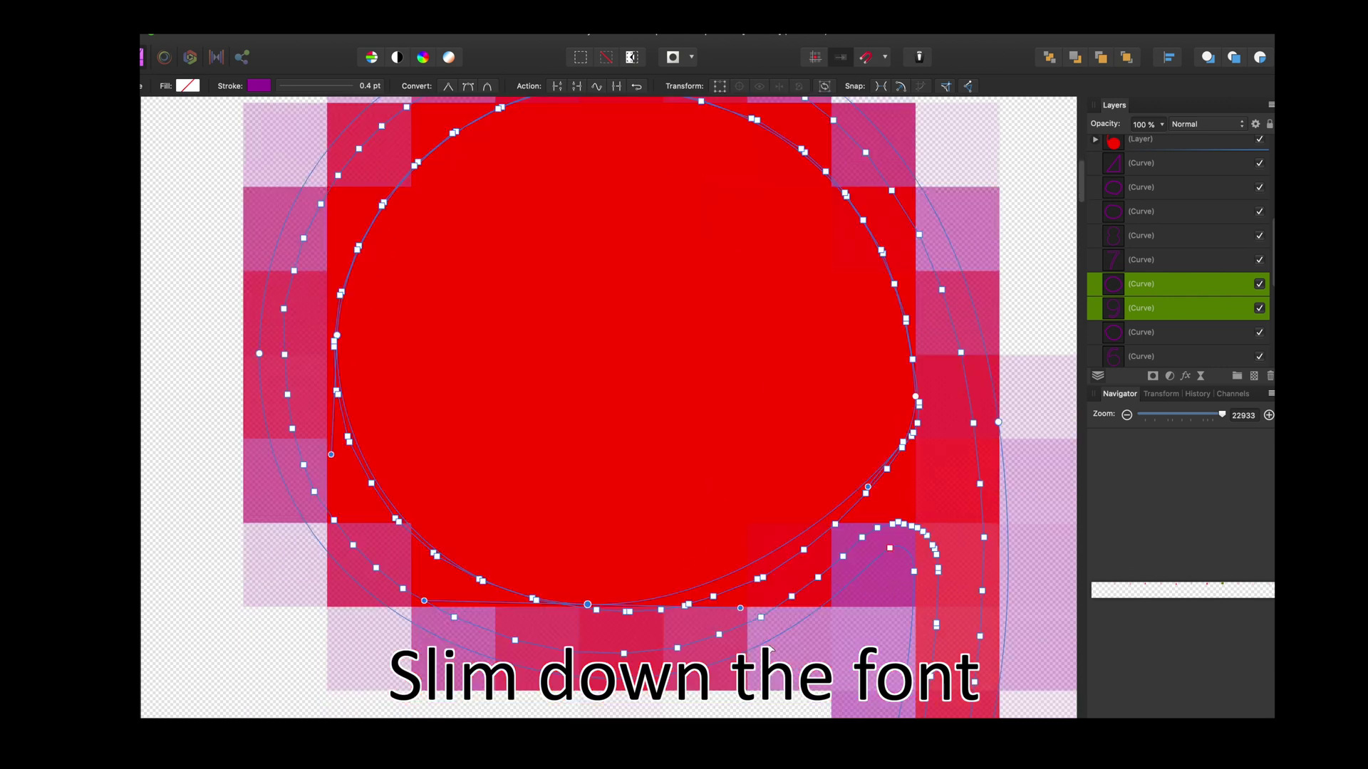
{"action": "left_click_drag", "start_coordinate": [769, 620], "coordinate": [777, 629]}
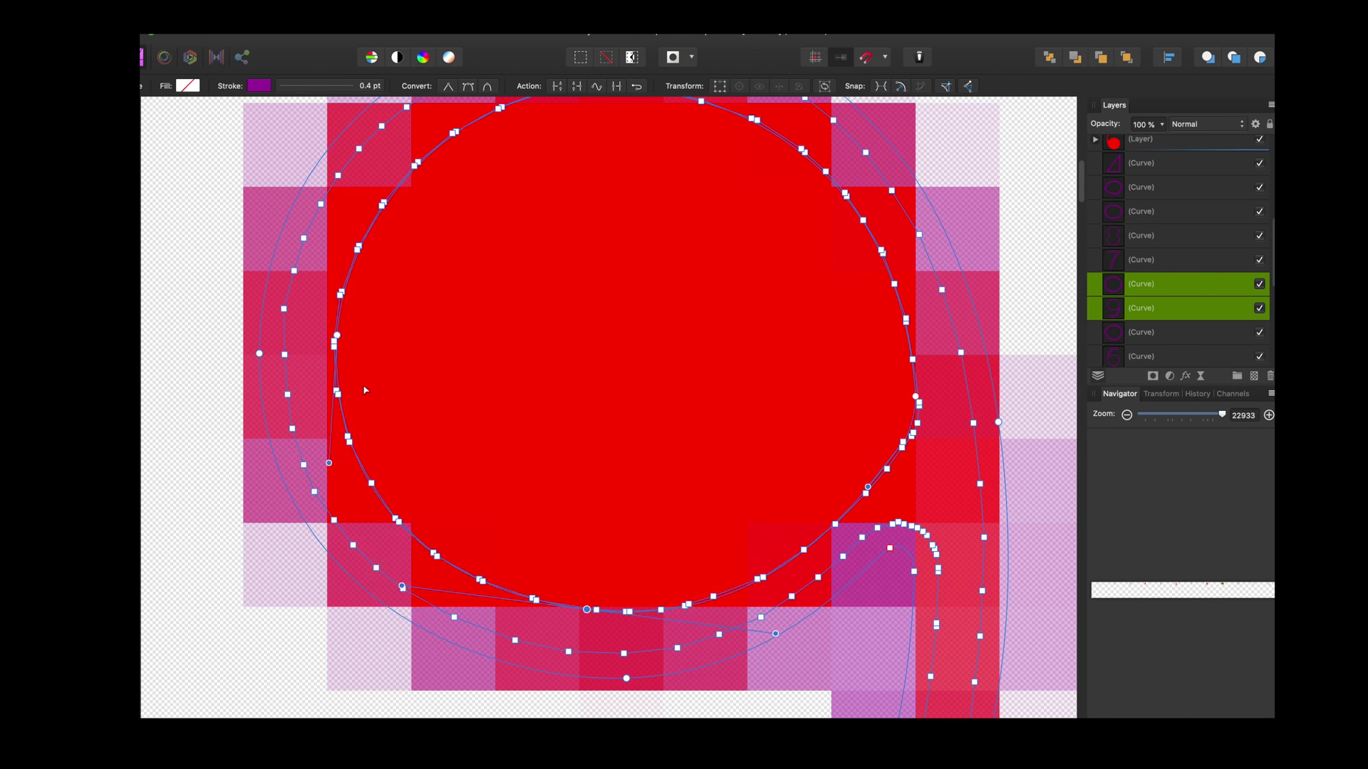
{"action": "scroll", "coordinate": [627, 514], "scroll_direction": "down", "scroll_amount": 5}
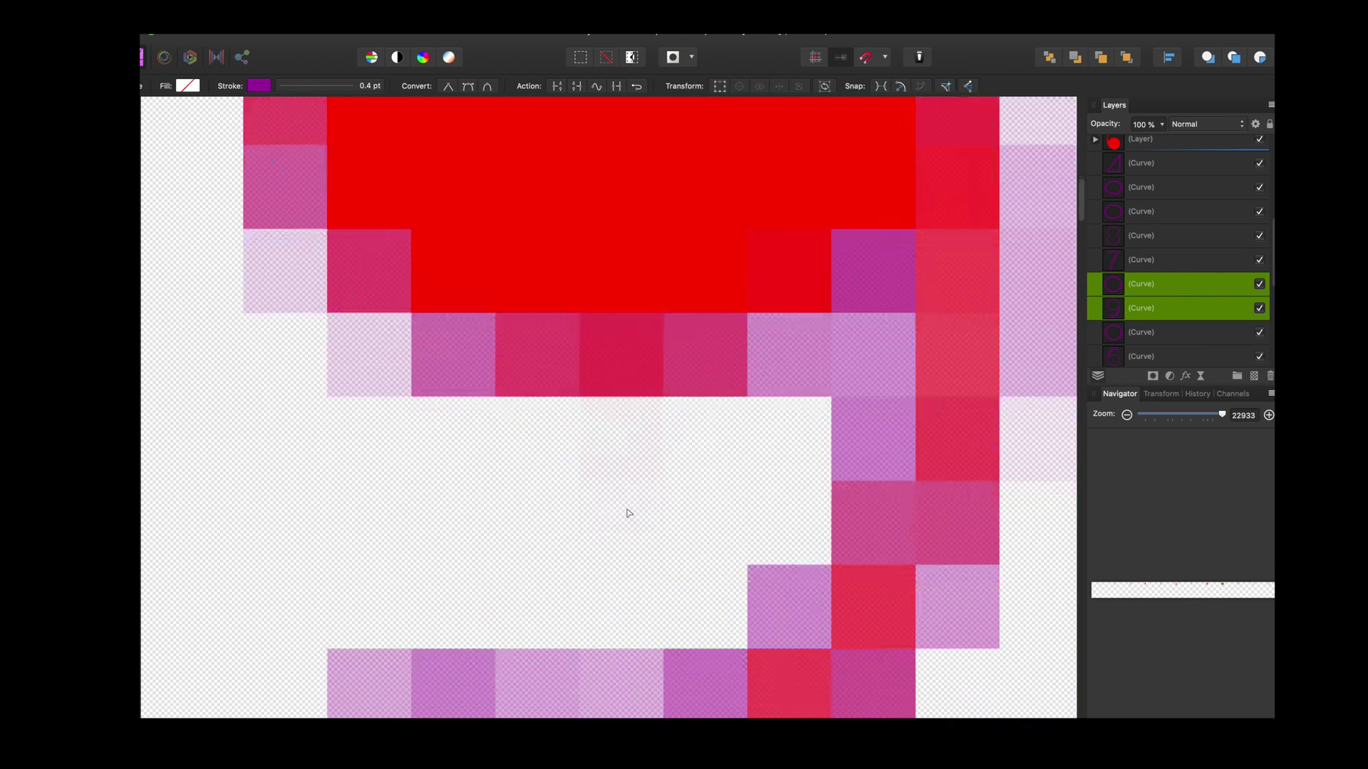
{"action": "scroll", "coordinate": [627, 514], "scroll_direction": "up", "scroll_amount": 5}
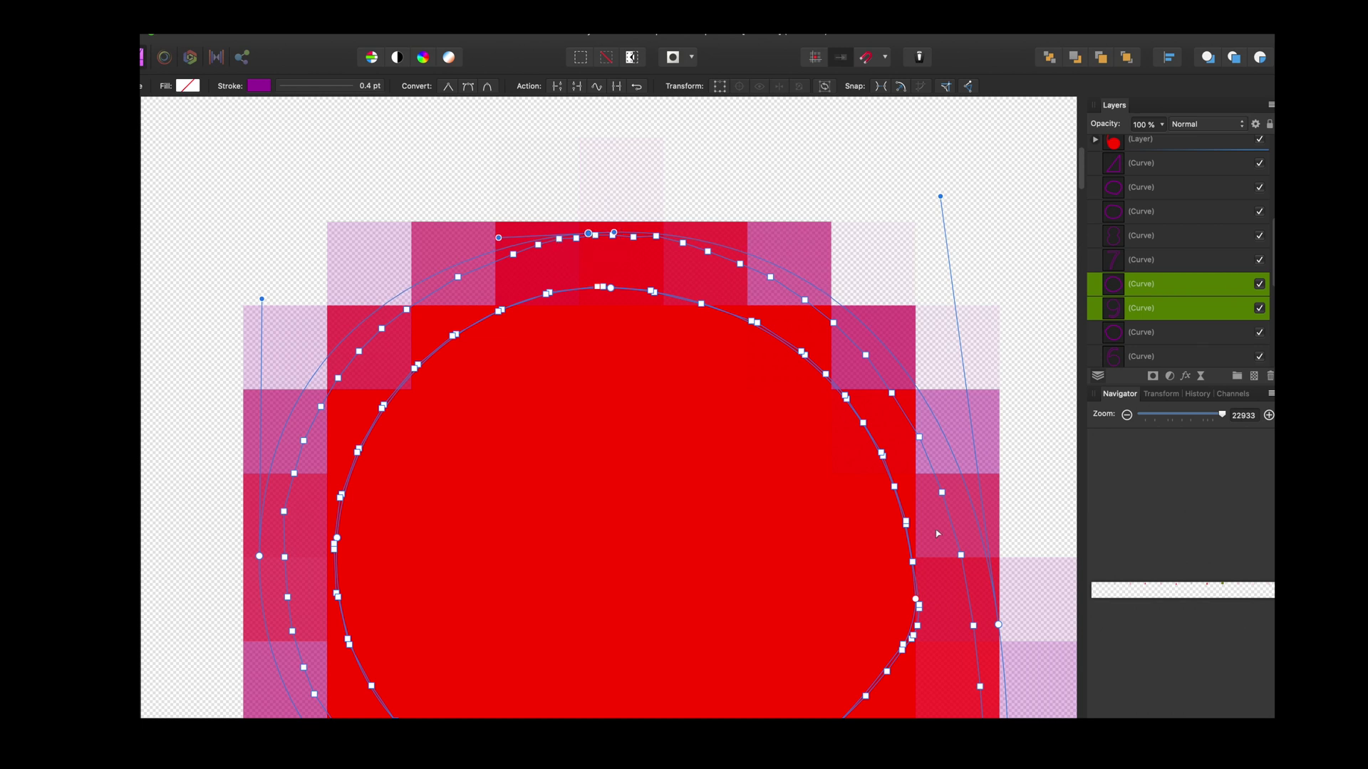
{"action": "left_click_drag", "start_coordinate": [998, 624], "coordinate": [982, 634]}
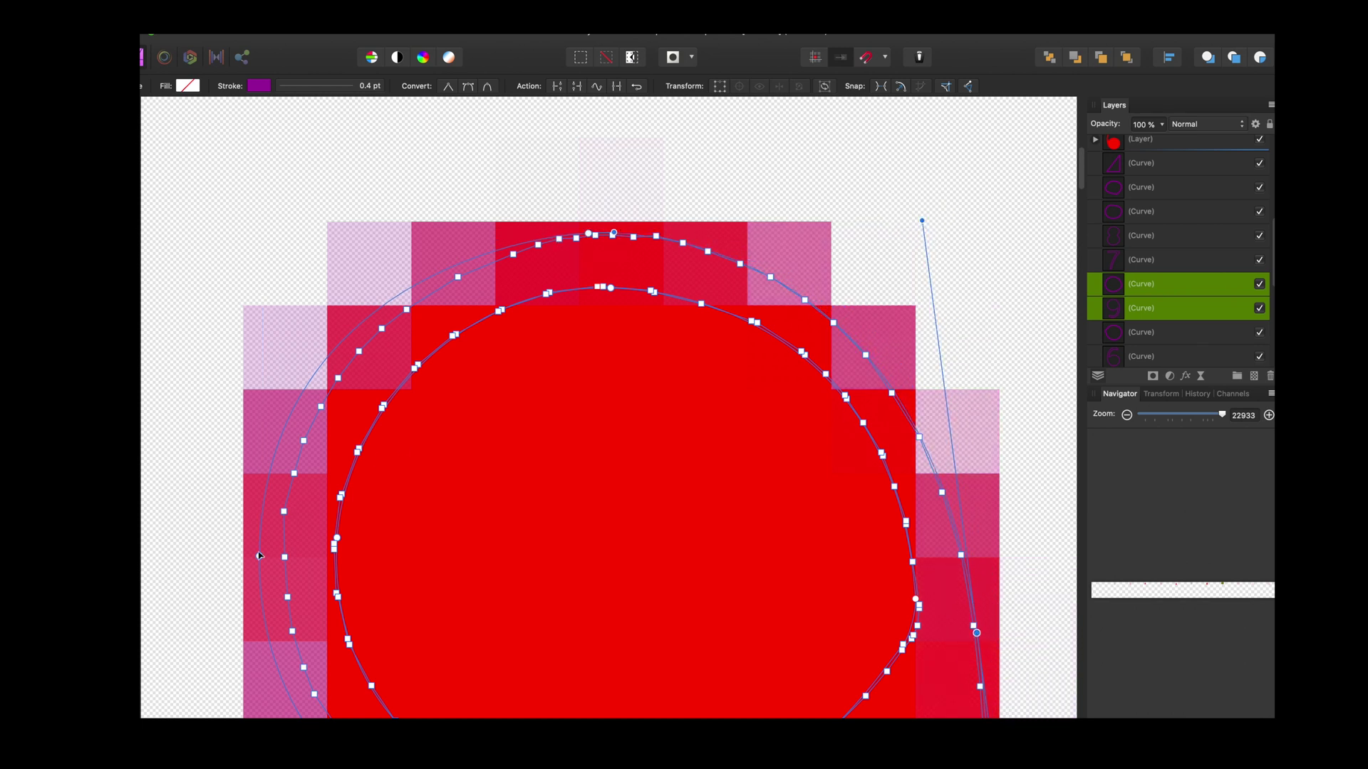
{"action": "left_click_drag", "start_coordinate": [260, 555], "coordinate": [282, 566]}
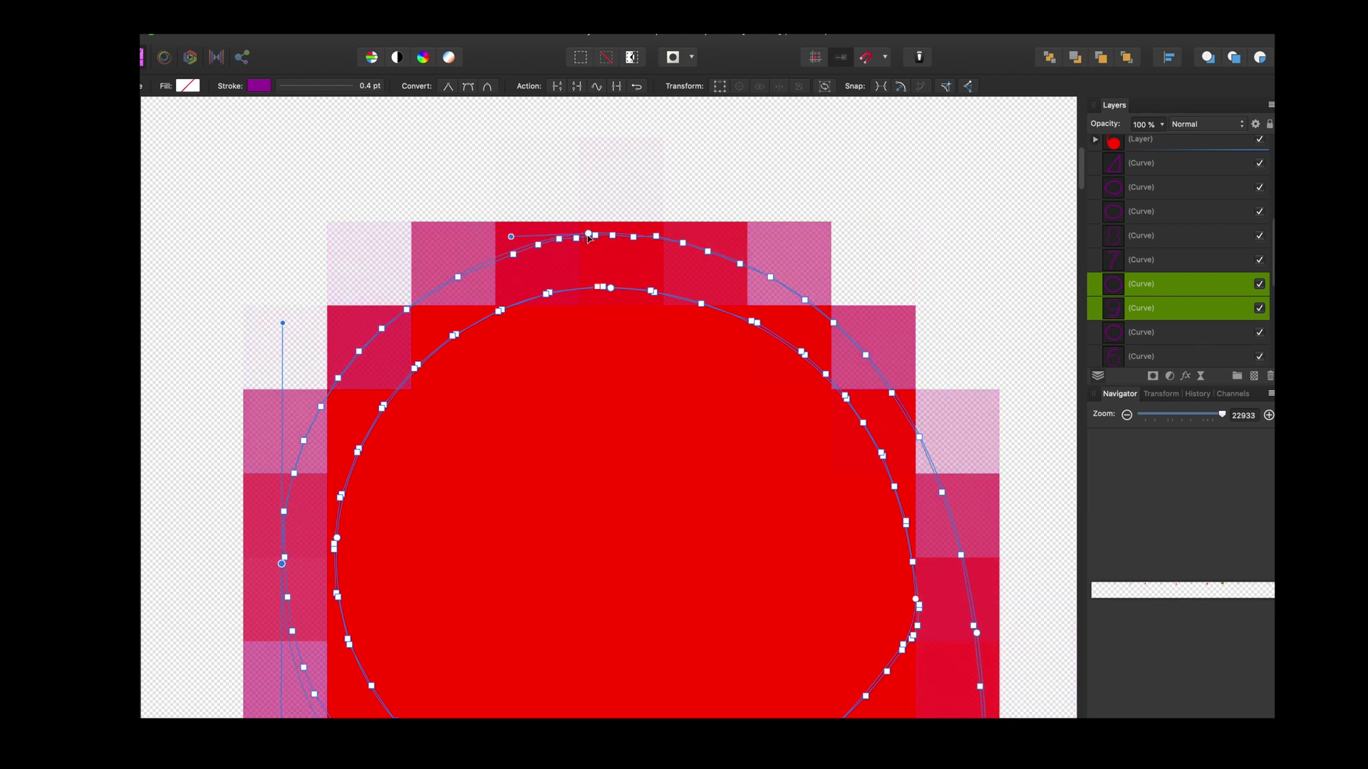
{"action": "scroll", "coordinate": [589, 238], "scroll_direction": "down", "scroll_amount": 5}
{"action": "left_click_drag", "start_coordinate": [627, 583], "coordinate": [629, 565]}
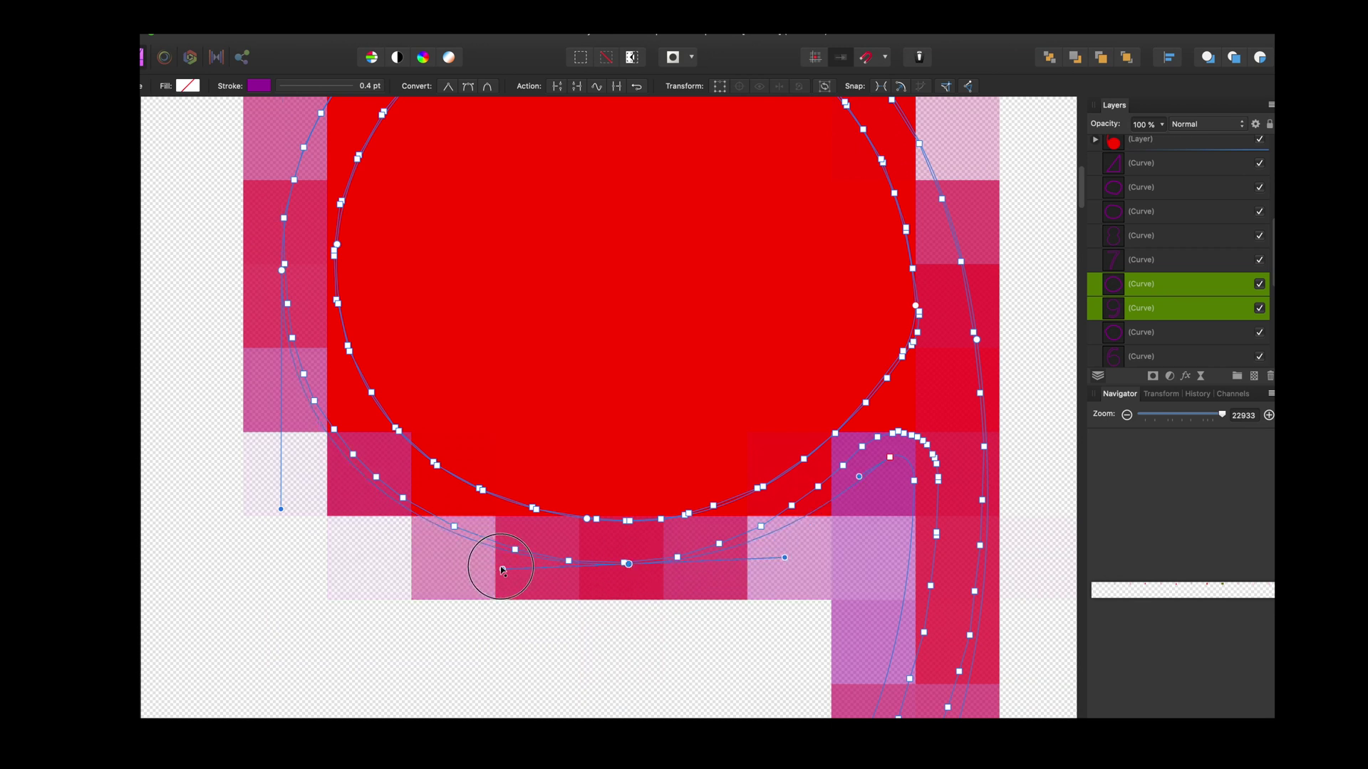
{"action": "left_click_drag", "start_coordinate": [284, 507], "coordinate": [282, 491]}
Refine the inner curl, tail and stem curves of the 9 to fit its pixels
{"action": "left_click", "coordinate": [893, 439]}
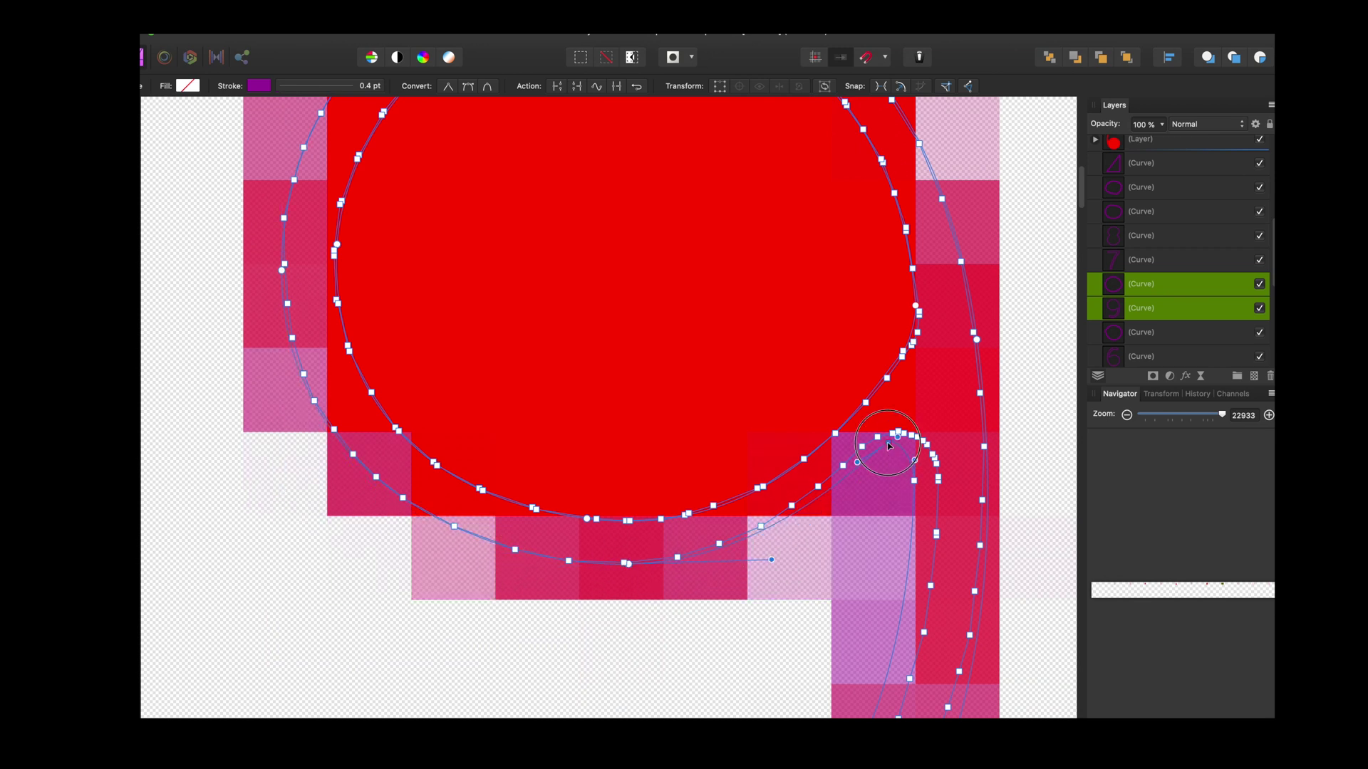
{"action": "left_click_drag", "start_coordinate": [914, 480], "coordinate": [935, 477]}
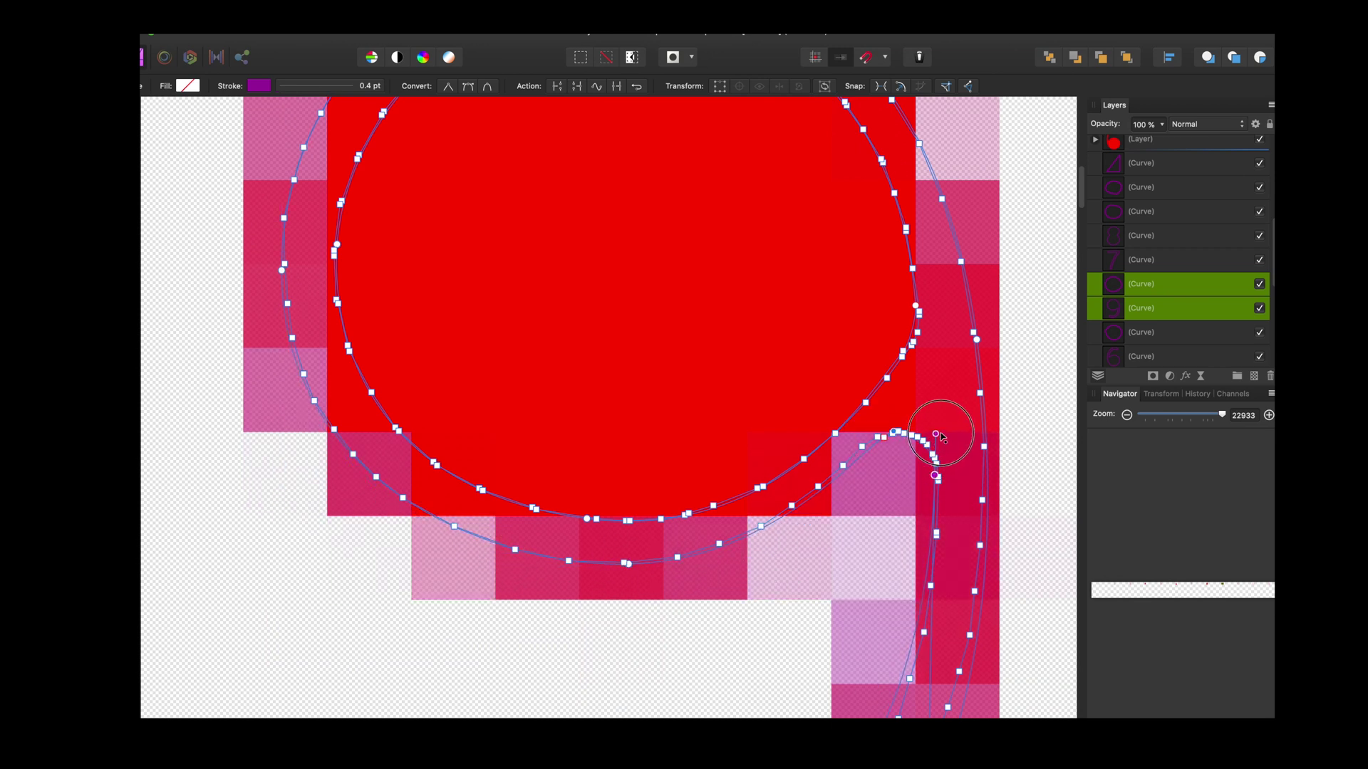
{"action": "scroll", "coordinate": [637, 583], "scroll_direction": "down", "scroll_amount": 5}
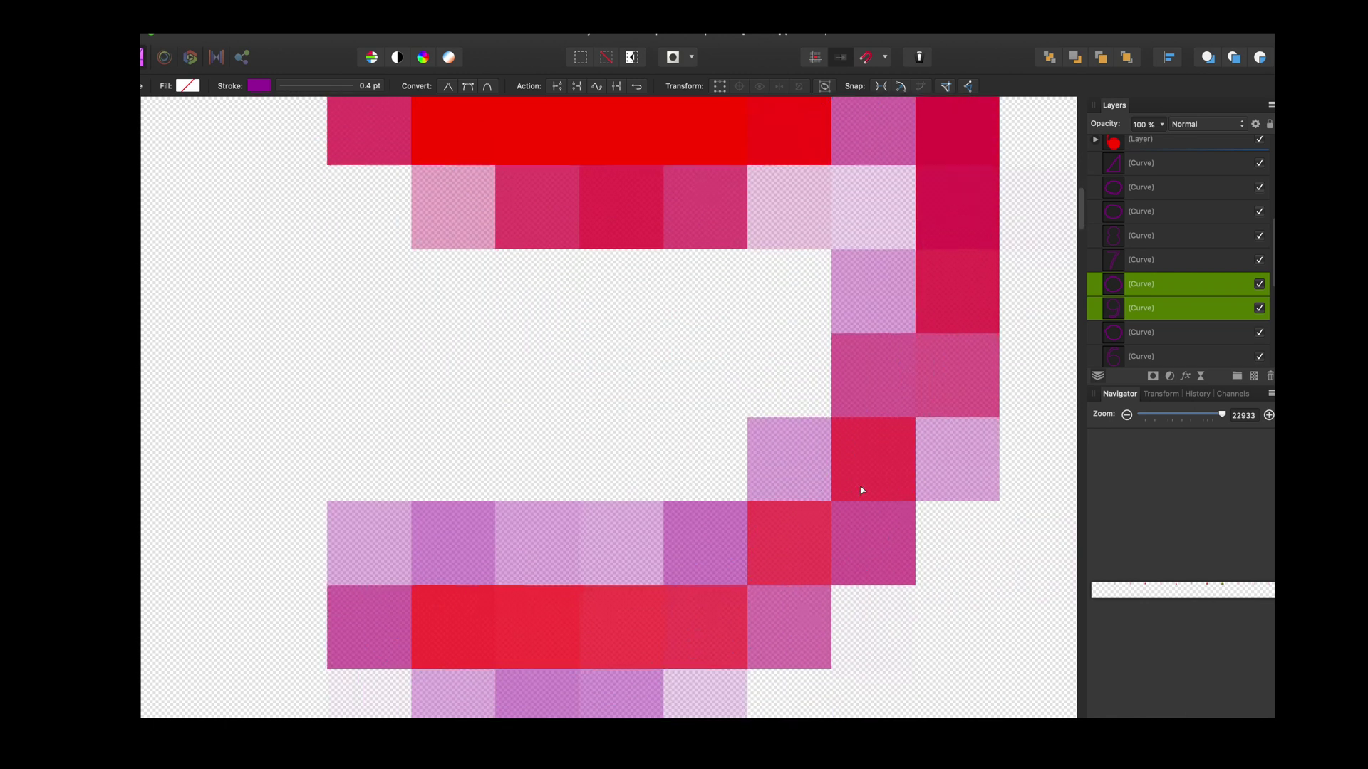
{"action": "left_click_drag", "start_coordinate": [459, 596], "coordinate": [441, 588]}
{"action": "left_click_drag", "start_coordinate": [411, 667], "coordinate": [397, 573]}
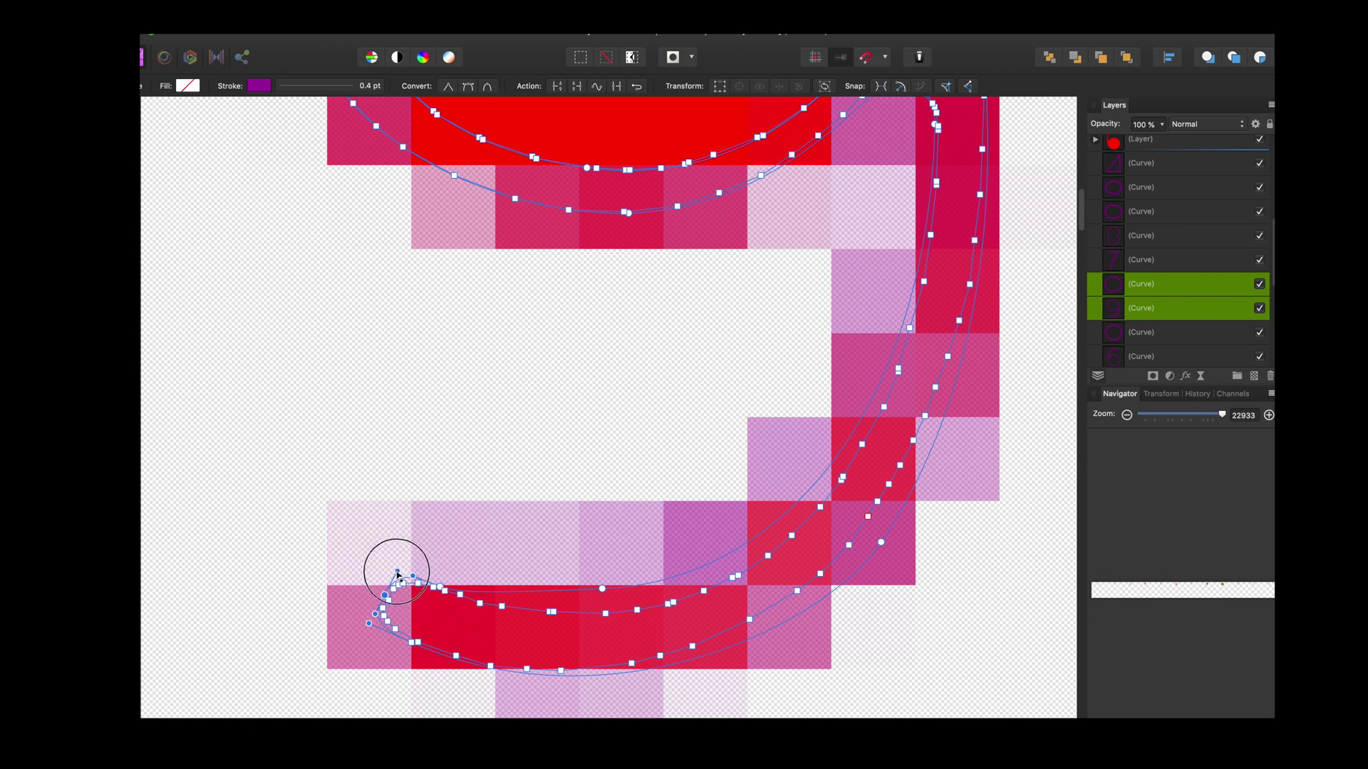
{"action": "left_click_drag", "start_coordinate": [881, 543], "coordinate": [871, 527]}
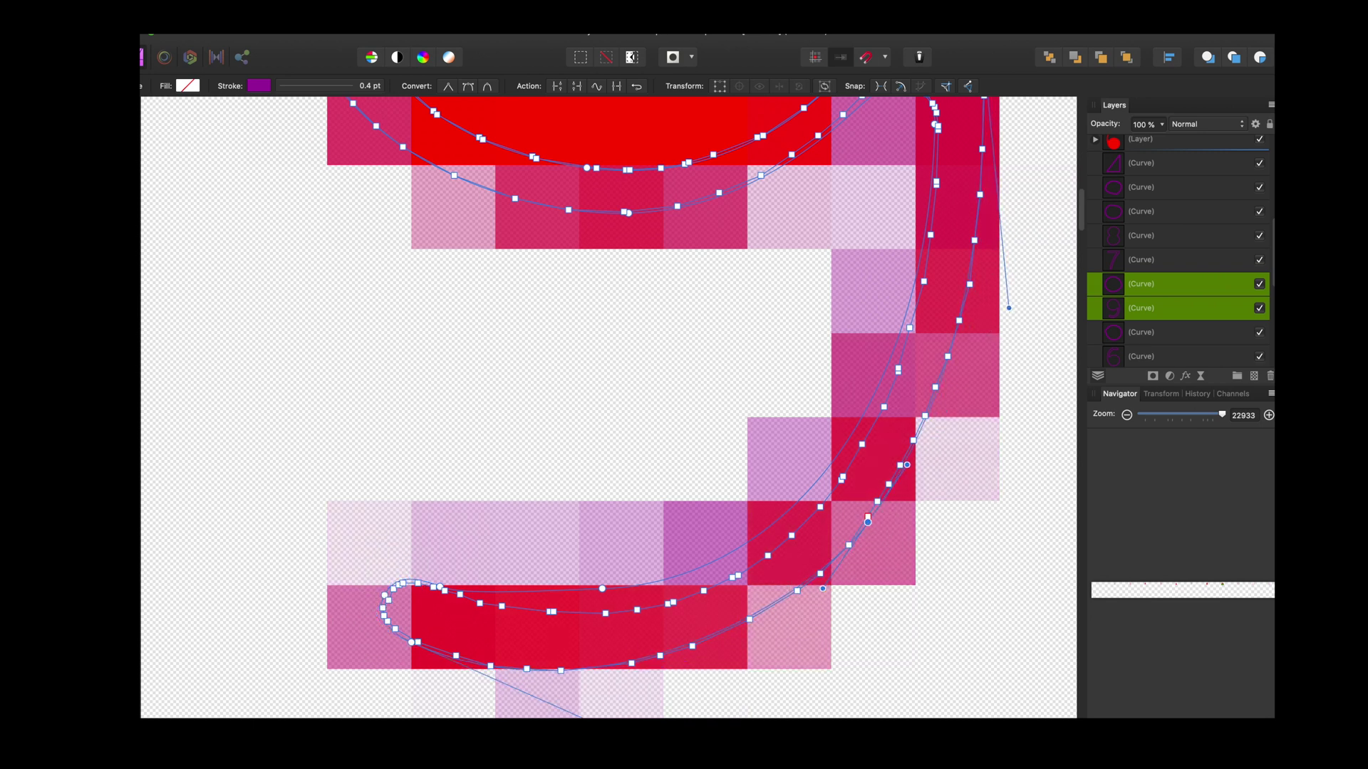
{"action": "left_click_drag", "start_coordinate": [602, 588], "coordinate": [621, 609]}
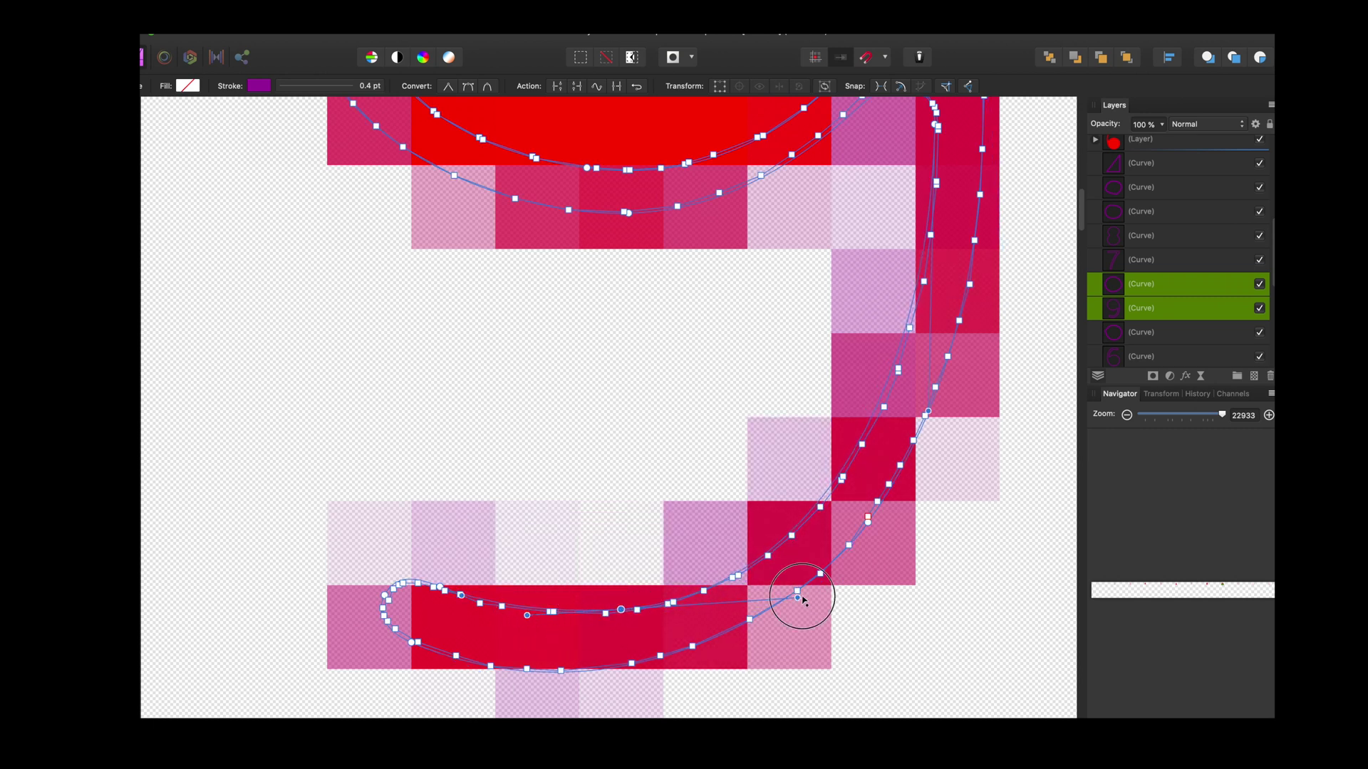
Delete the red filled circle from the 9's loop
{"action": "left_click", "coordinate": [719, 471]}
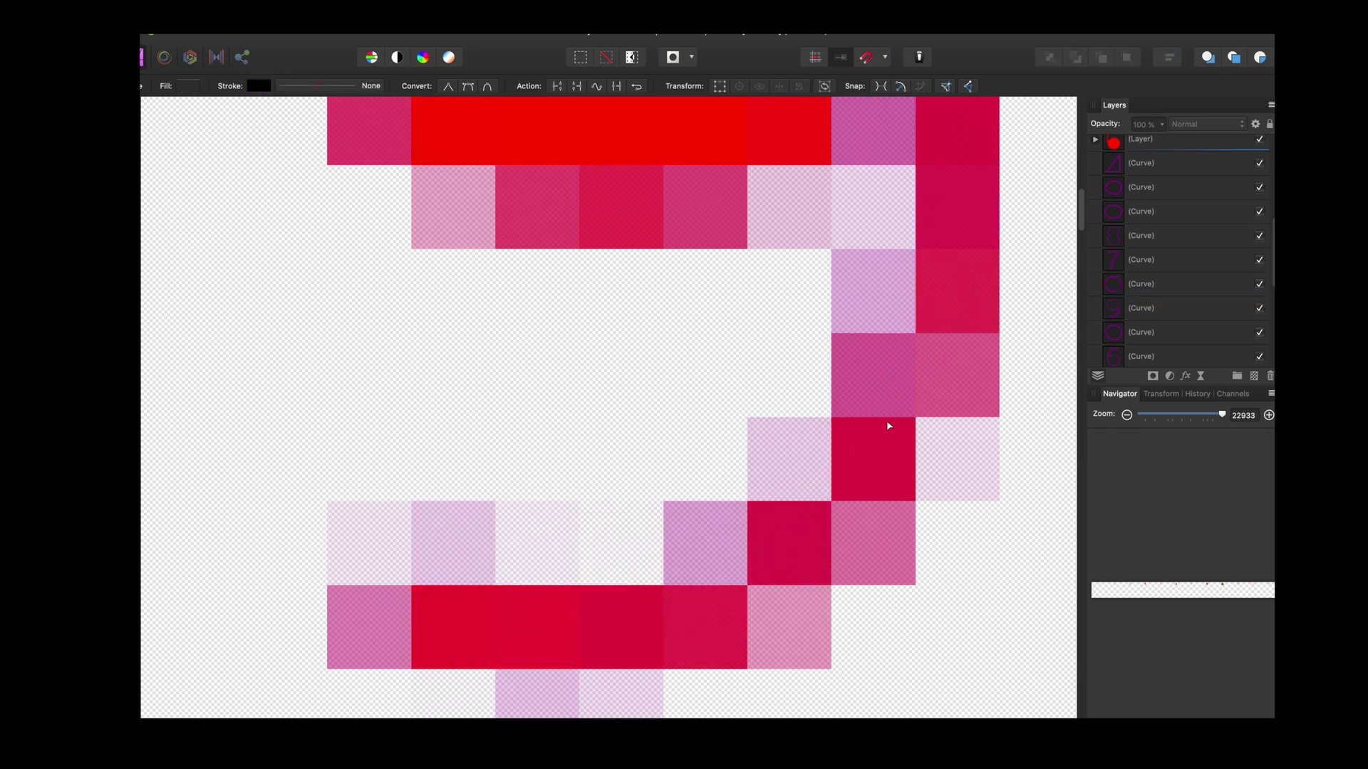
{"action": "scroll", "coordinate": [827, 483], "scroll_direction": "up", "scroll_amount": 5}
{"action": "key", "text": "Delete"}
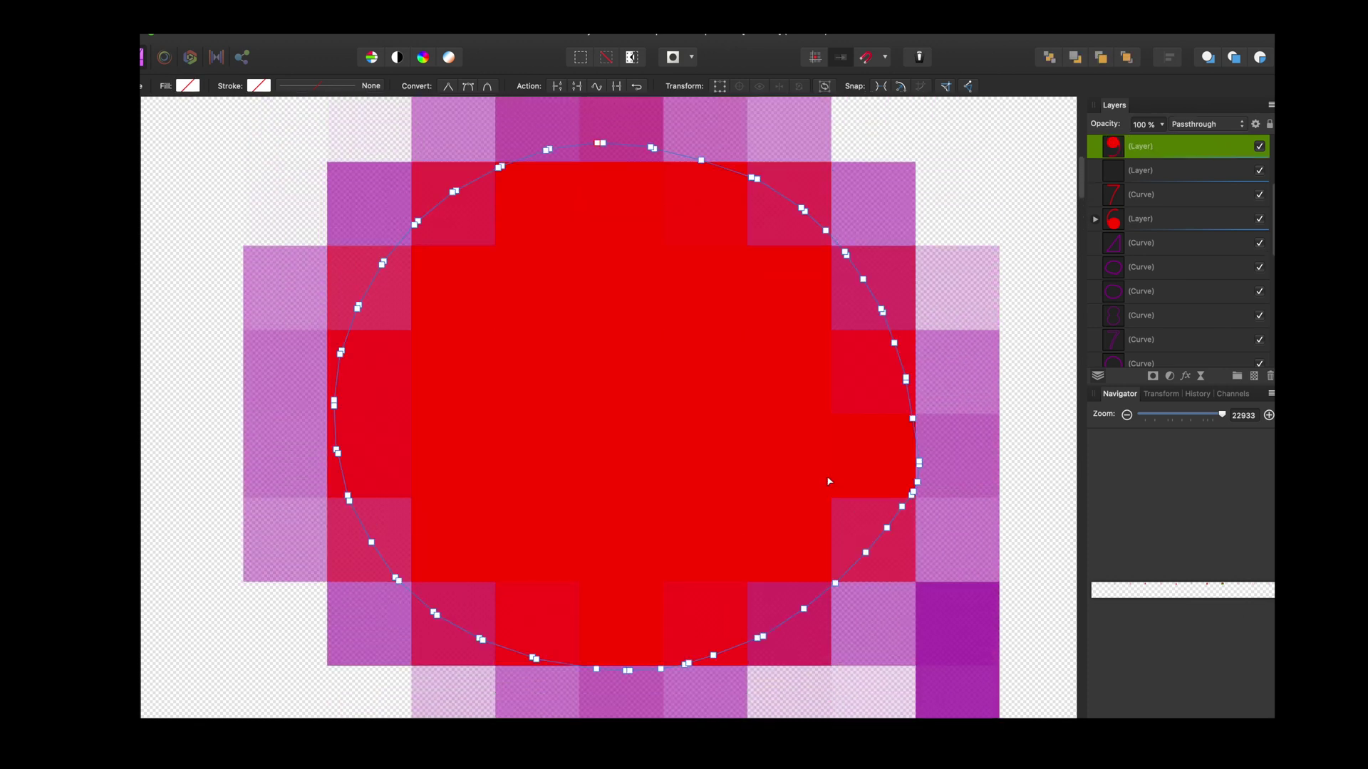
{"action": "key", "text": "v"}
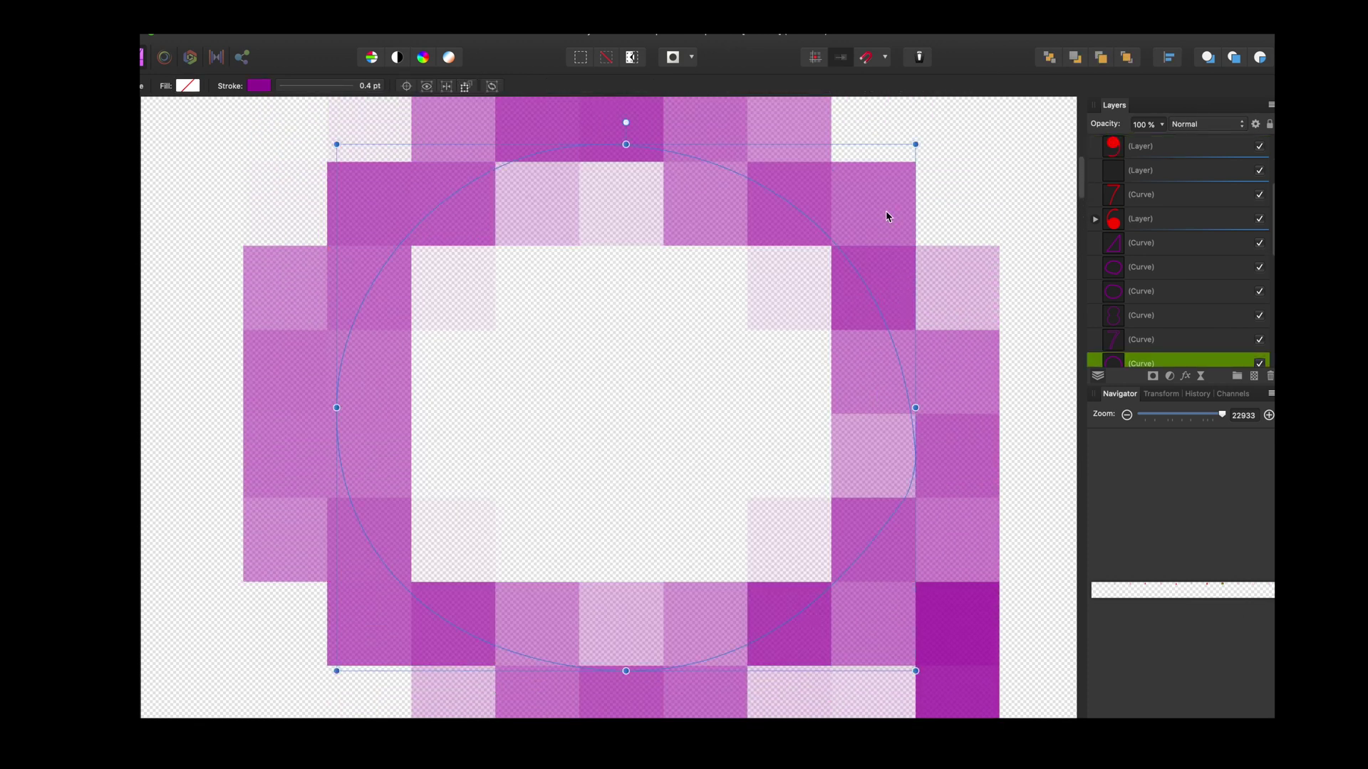
{"action": "scroll", "coordinate": [886, 210], "scroll_direction": "down", "scroll_amount": 6}
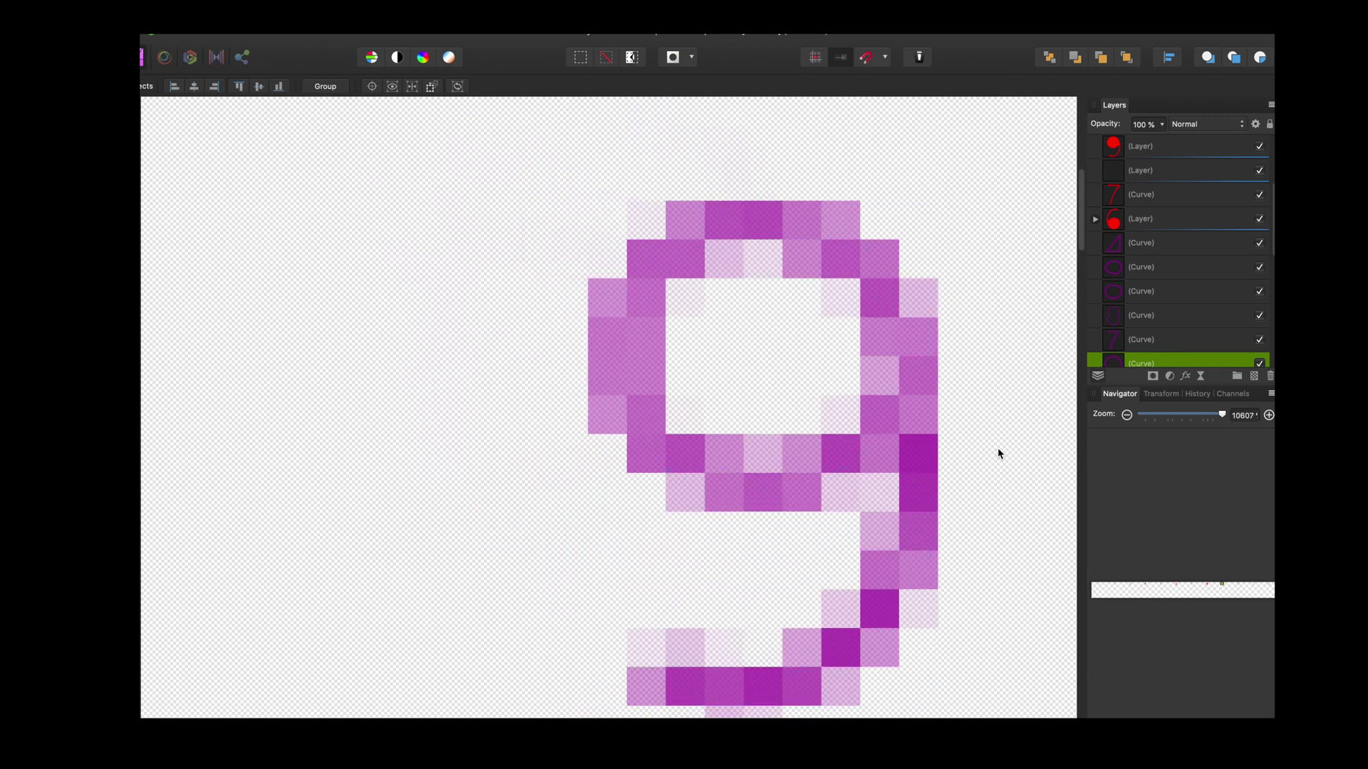
{"action": "scroll", "coordinate": [800, 686], "scroll_direction": "right", "scroll_amount": 3}
{"action": "scroll", "coordinate": [799, 693], "scroll_direction": "down", "scroll_amount": 1}
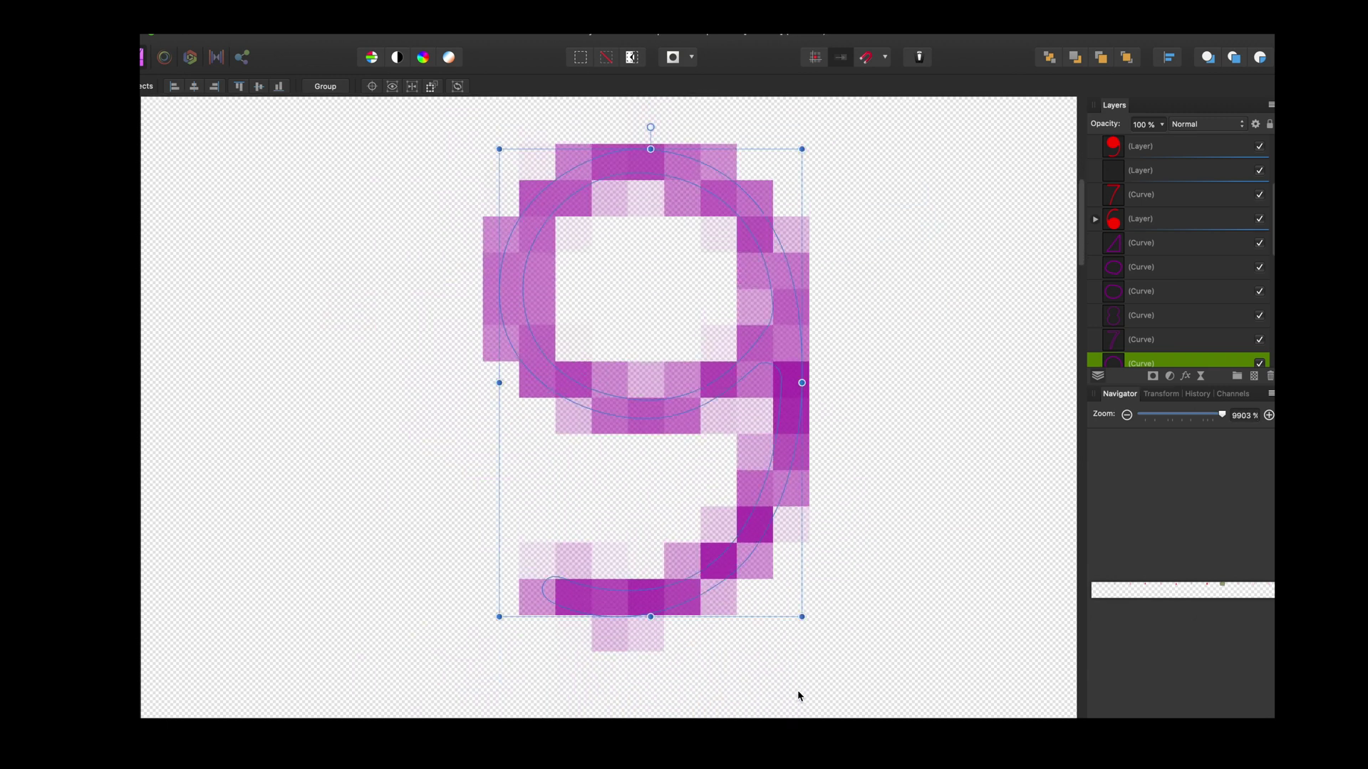